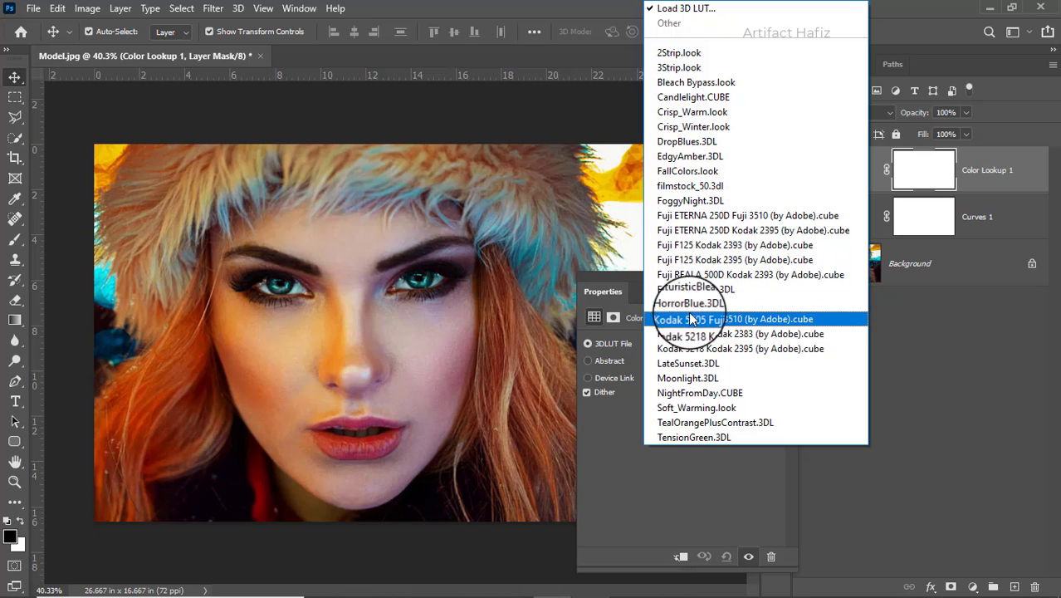
# Apply the Fuji F125 Kodak 2395 (by Adobe).cube LUT to the Color Lookup layer and lower its opacity to 17%
pyautogui.click(697, 260)
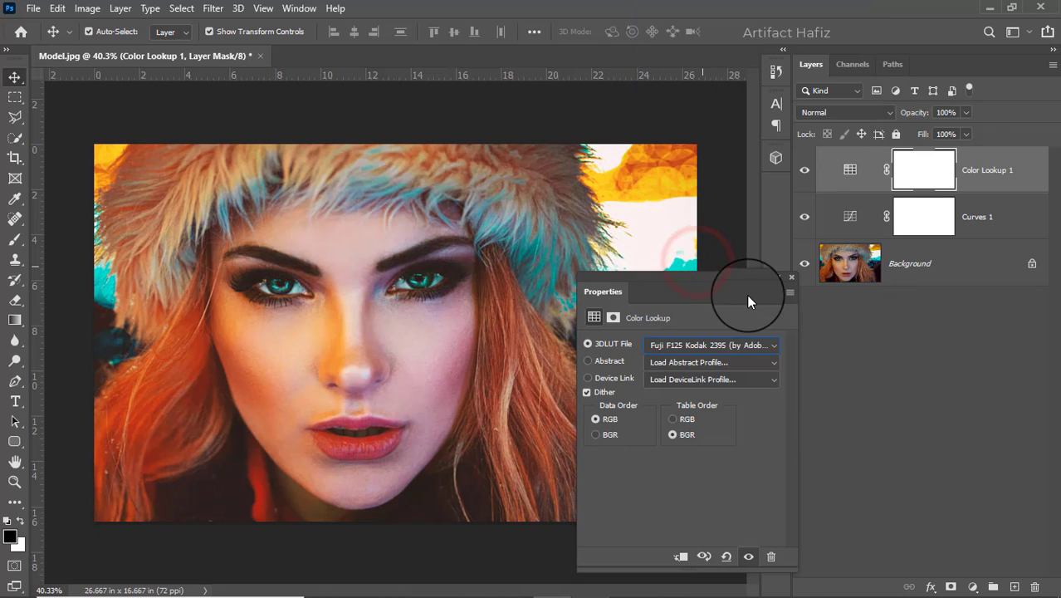
pyautogui.click(790, 277)
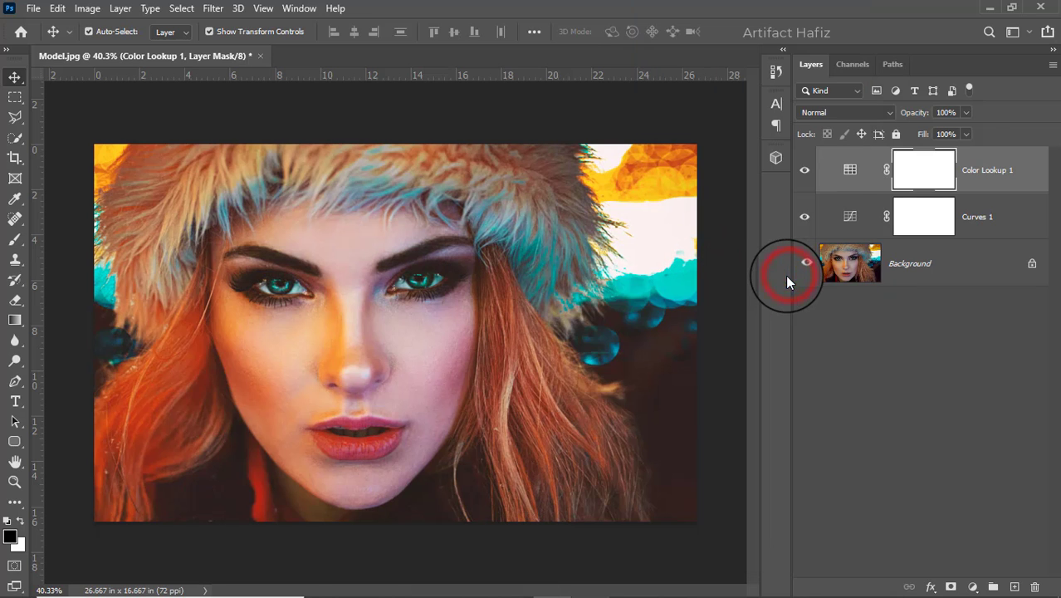
pyautogui.click(967, 113)
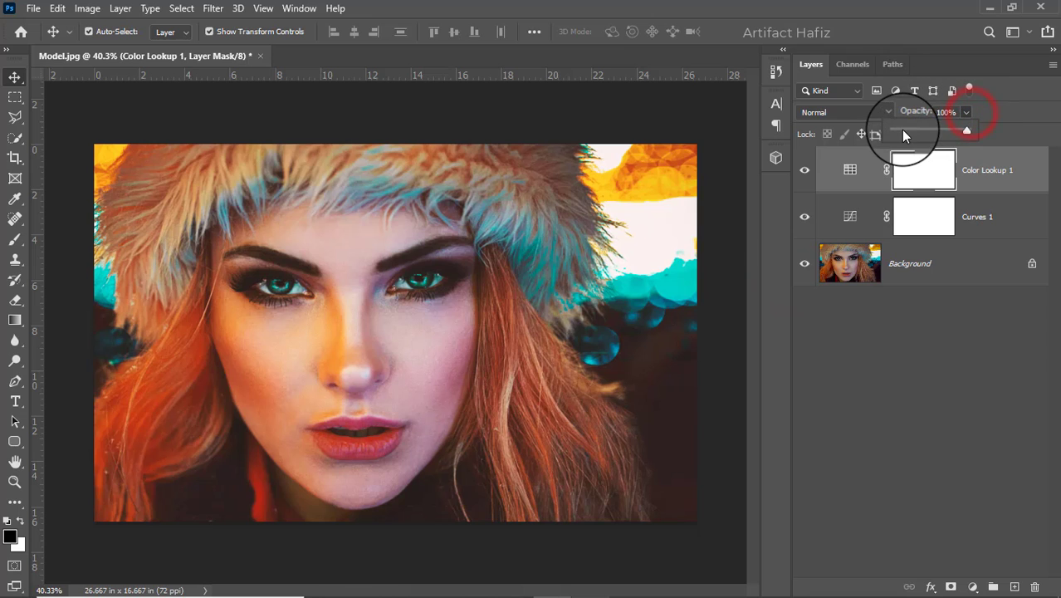
pyautogui.moveTo(903, 133); pyautogui.dragTo(910, 134)
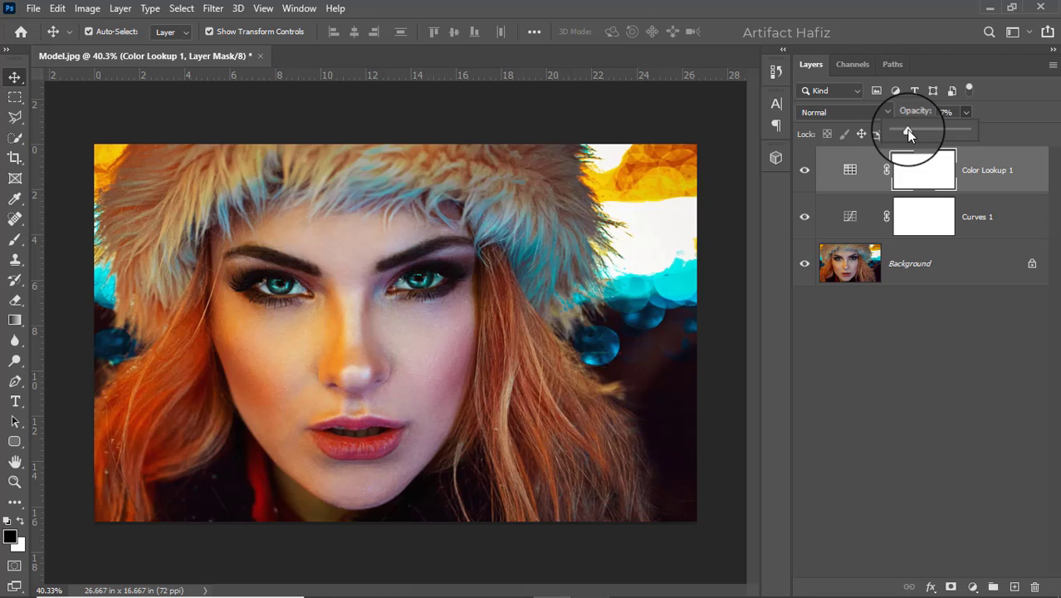
# Add a Vibrance adjustment layer with Saturation at -10 and Vibrance raised strongly, close to the maximum
pyautogui.click(973, 584)
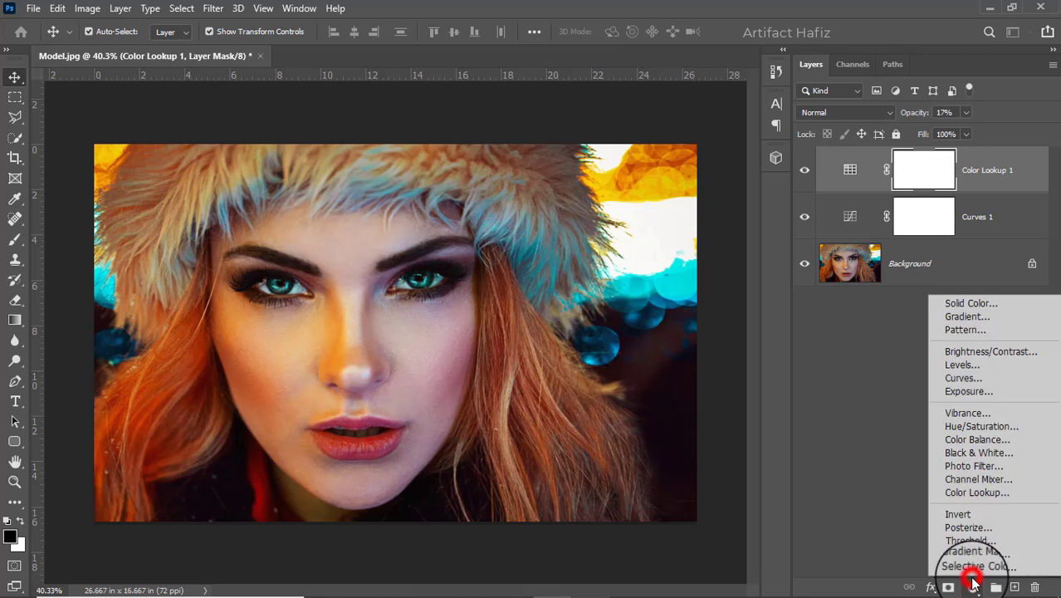
pyautogui.click(966, 411)
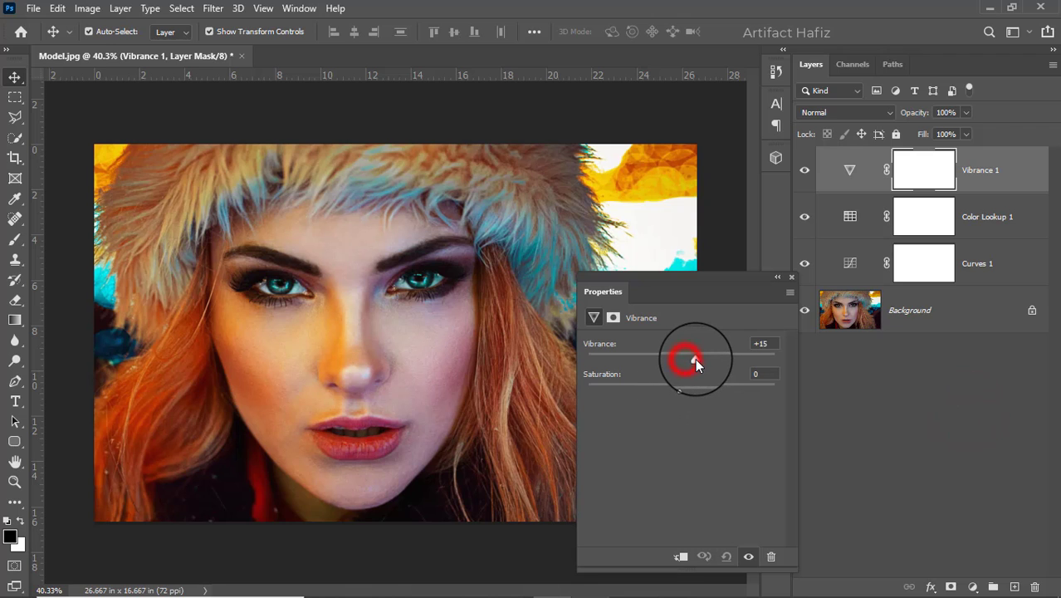
pyautogui.moveTo(687, 359)
pyautogui.mouseDown()
pyautogui.moveTo(716, 355)
pyautogui.moveTo(698, 351)
pyautogui.mouseUp()
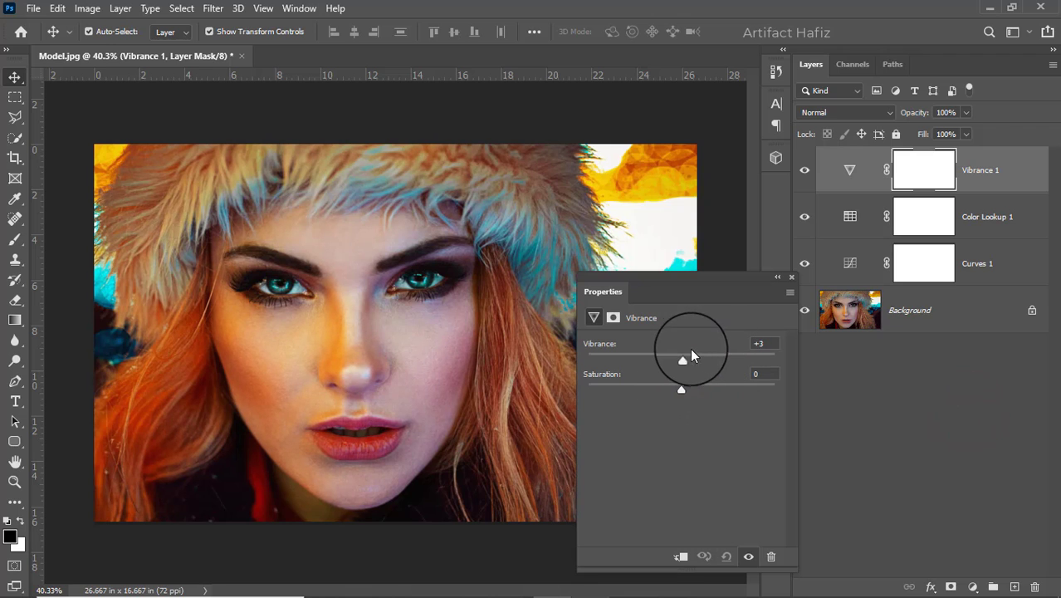
pyautogui.moveTo(680, 391); pyautogui.dragTo(667, 390)
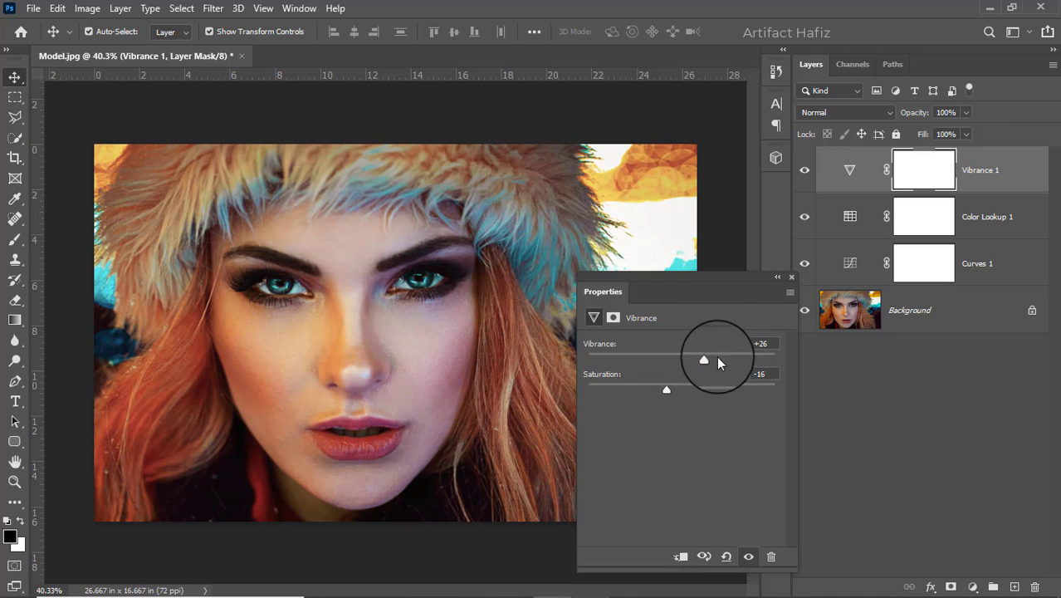
pyautogui.moveTo(705, 358); pyautogui.dragTo(671, 394)
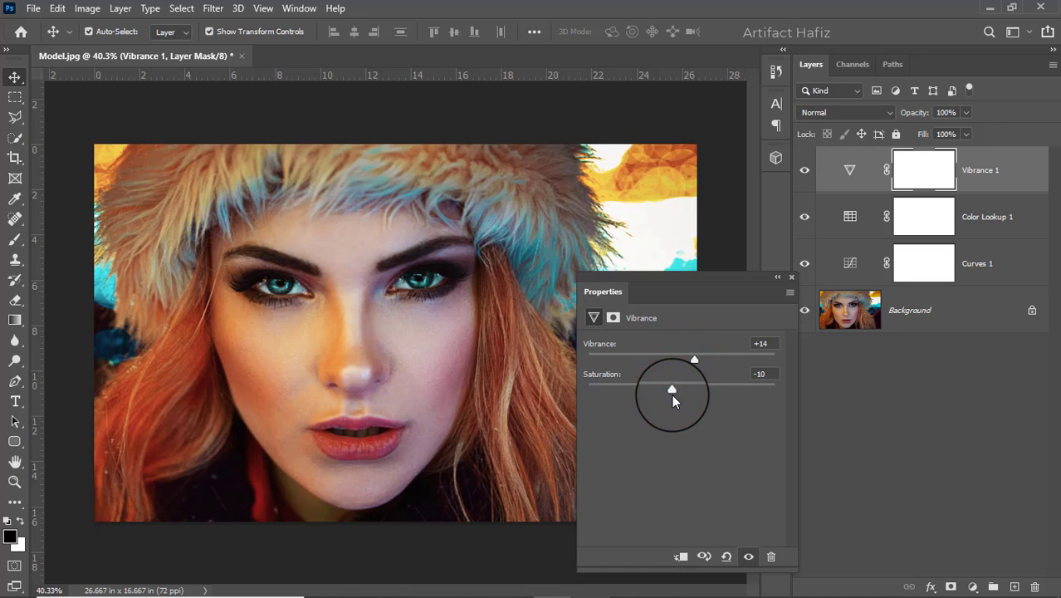
pyautogui.moveTo(695, 357); pyautogui.dragTo(751, 368)
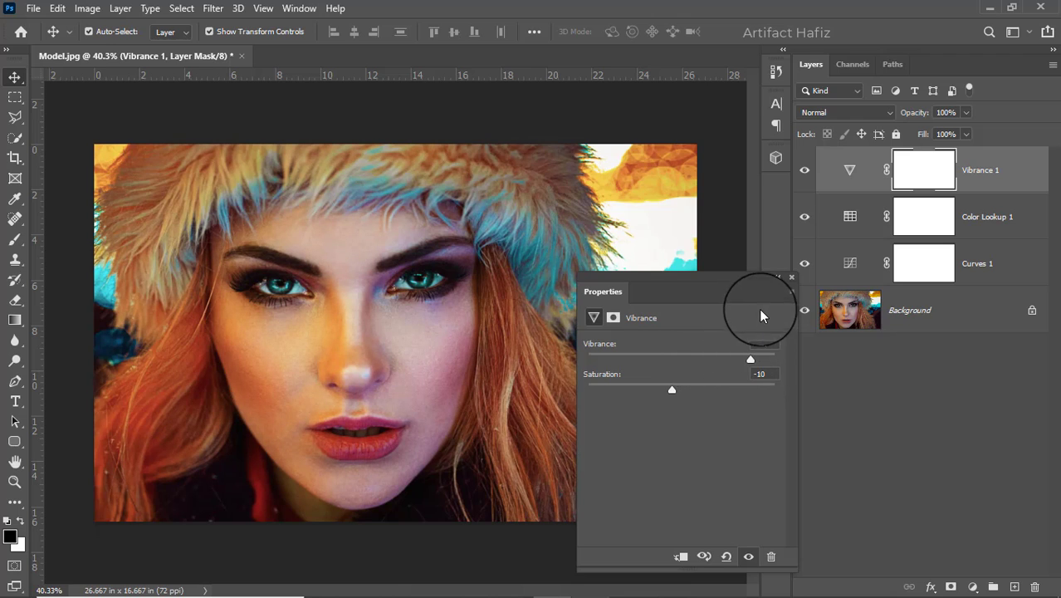
pyautogui.click(793, 279)
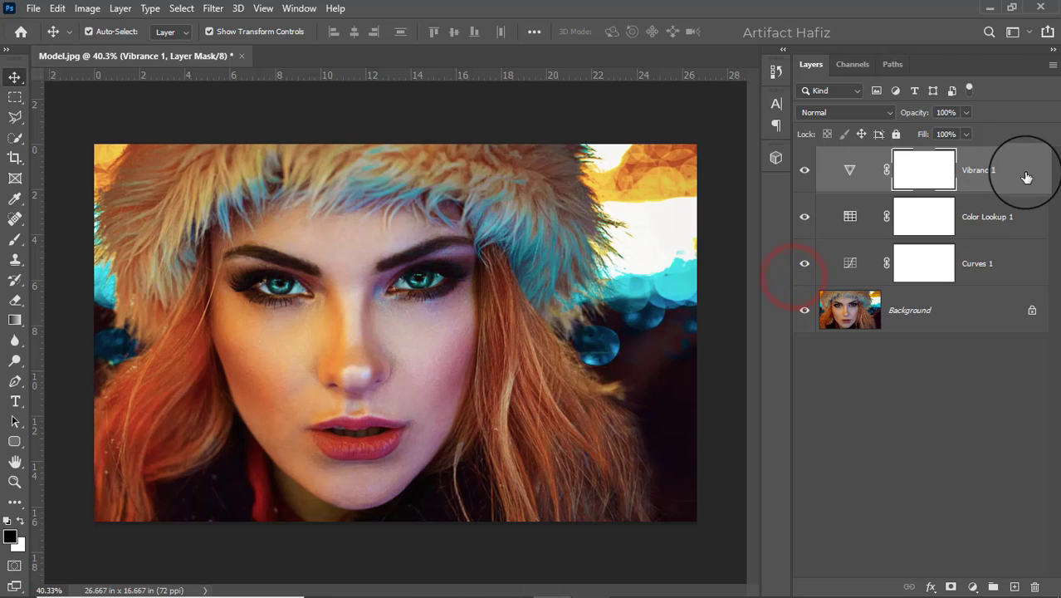
# Stamp all visible layers into a new layer on top and convert it for smart filters
pyautogui.hotkey('ctrl', 'alt', 'shift', 'e')
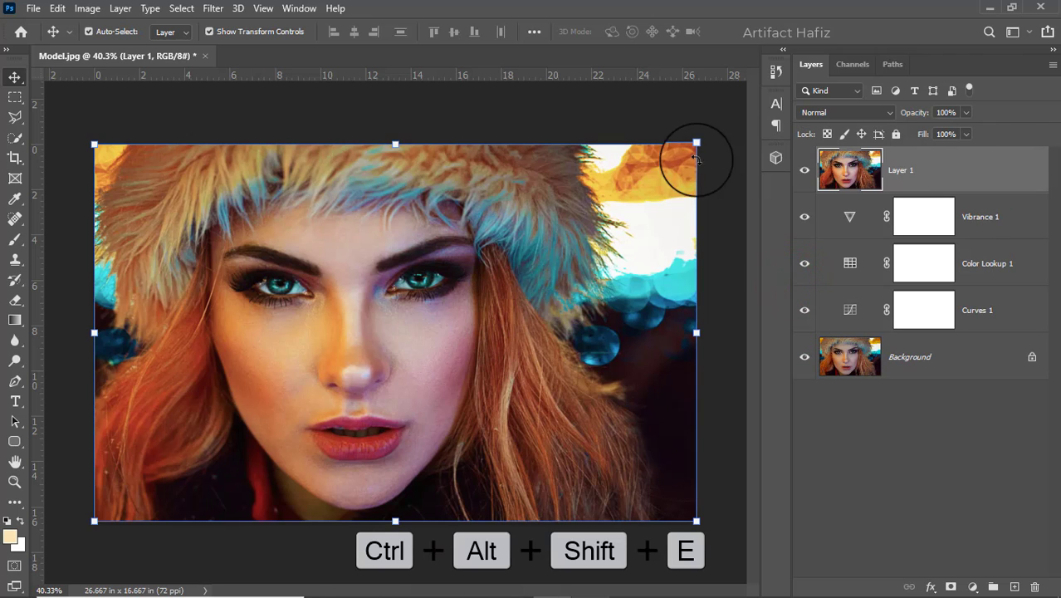
pyautogui.click(212, 8)
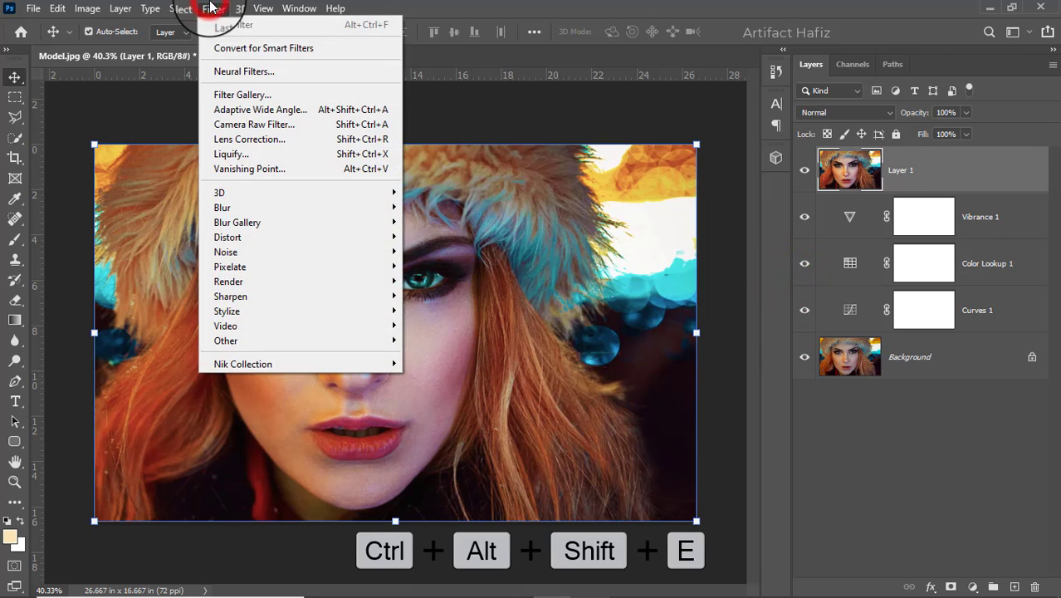
pyautogui.click(237, 48)
# Smooth the merged layer with the Camera Raw Filter at Noise Reduction 100 and compare it with the layer hidden
pyautogui.click(211, 8)
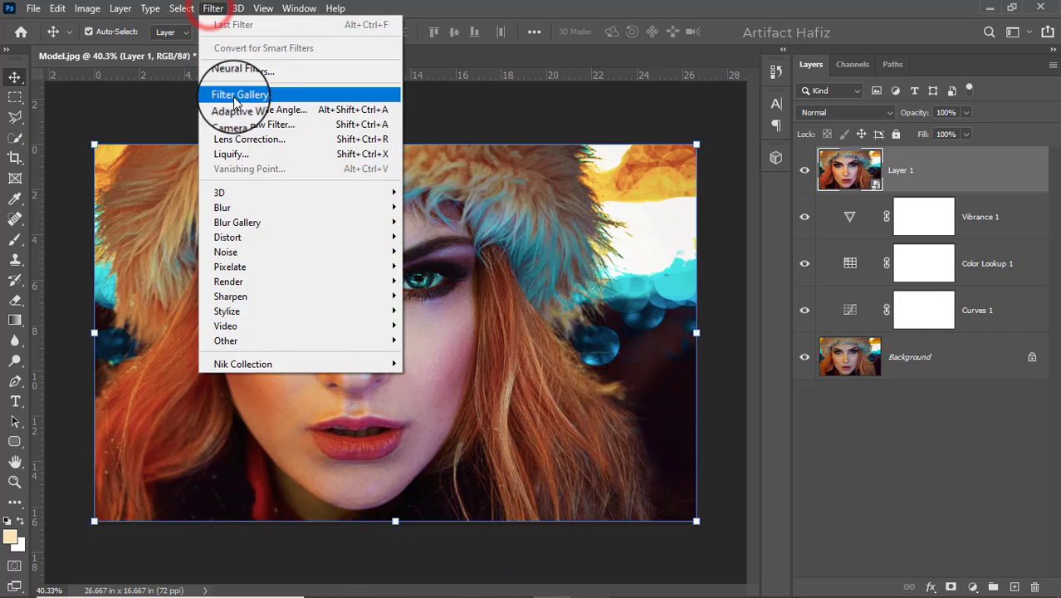
pyautogui.click(241, 125)
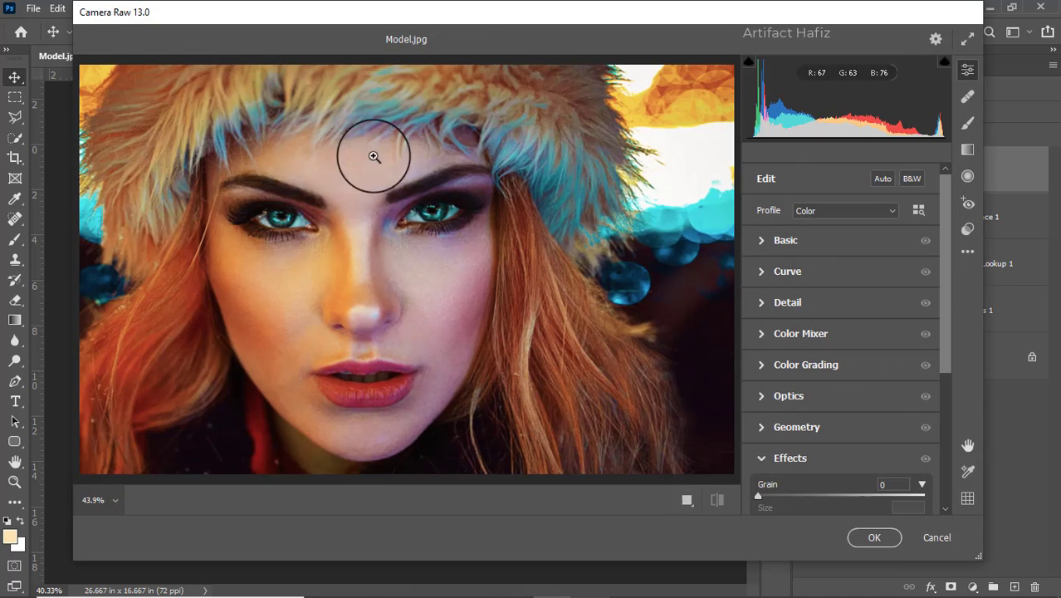
pyautogui.click(766, 303)
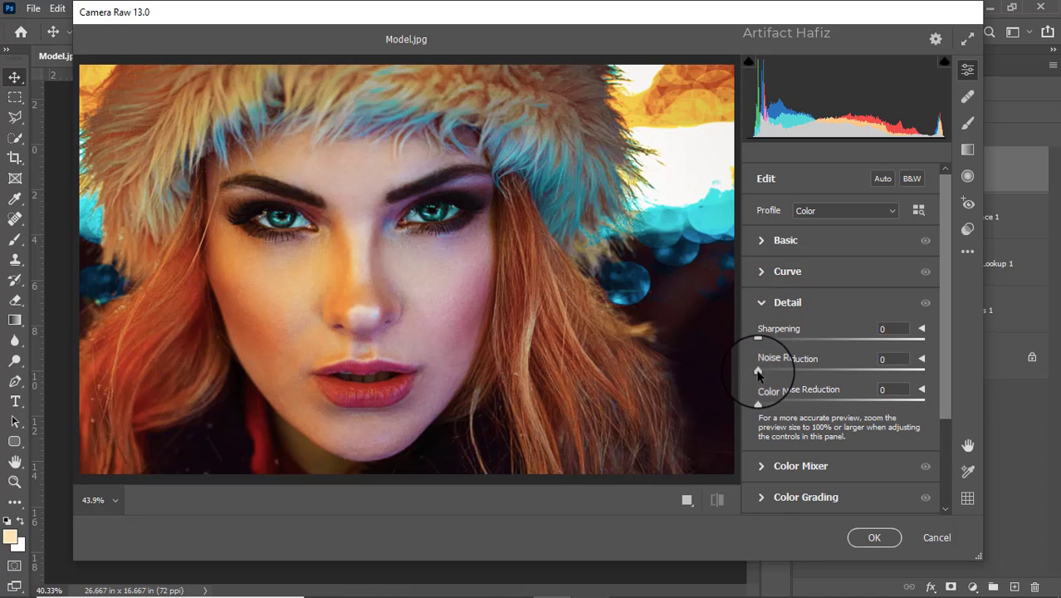
pyautogui.moveTo(758, 372); pyautogui.dragTo(861, 370)
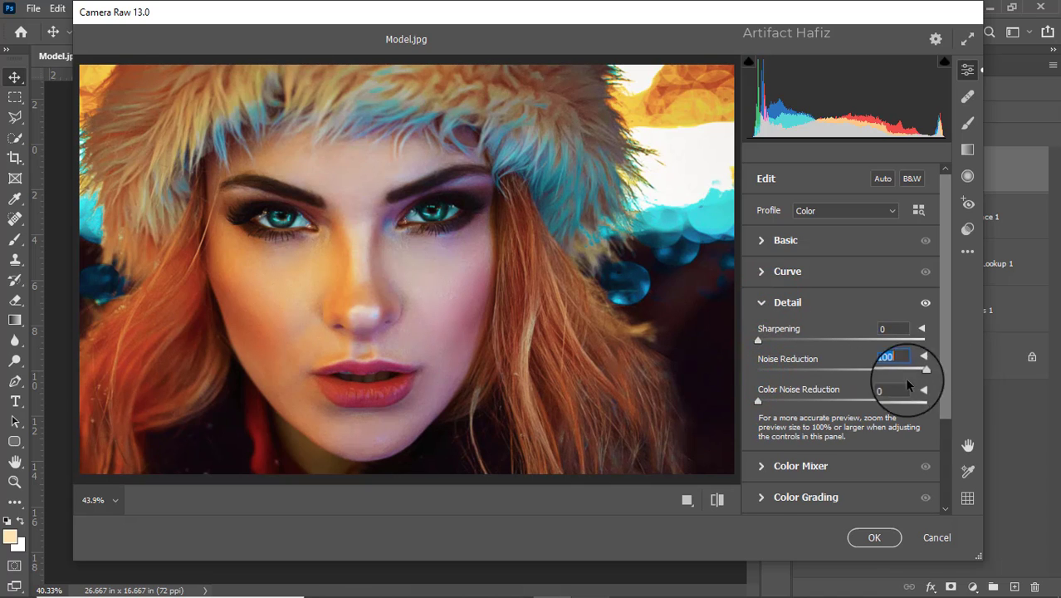
pyautogui.click(871, 537)
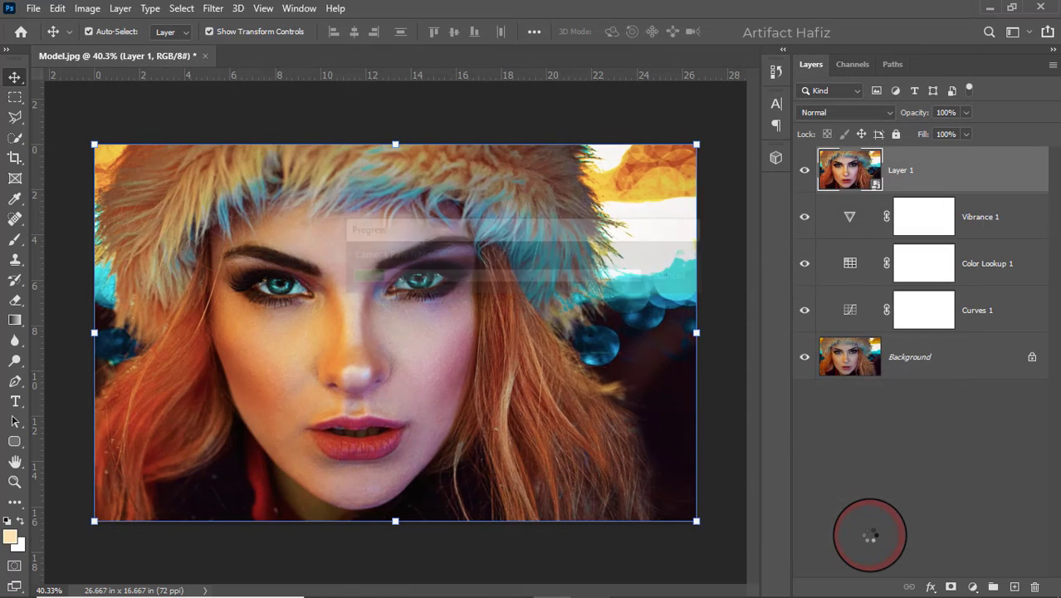
pyautogui.click(805, 170)
pyautogui.click(804, 172)
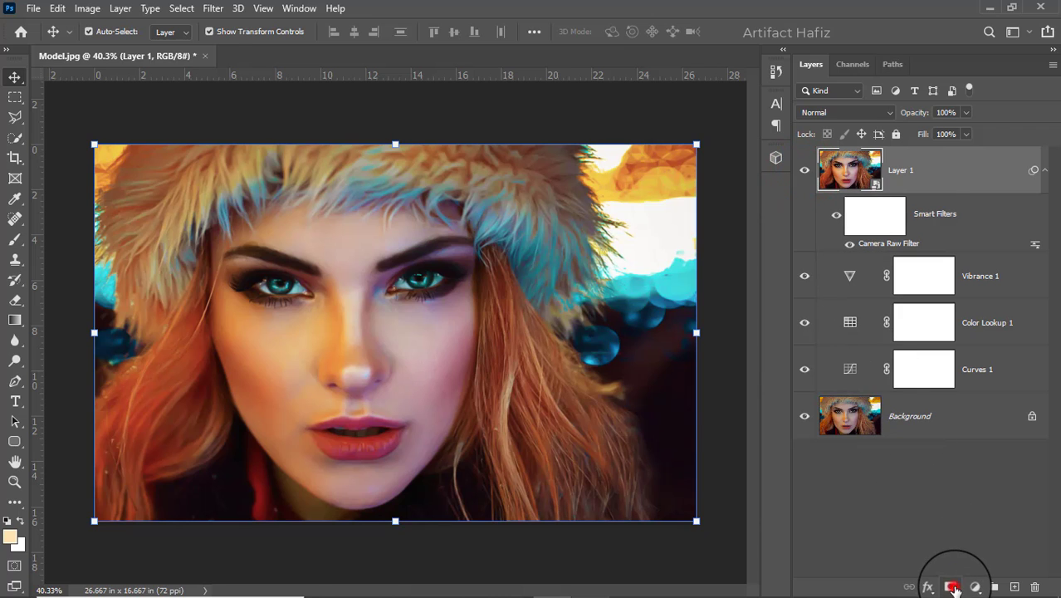
# Add a white layer mask to Layer 1 and prepare a Soft Round brush at 100% opacity with black as foreground
pyautogui.click(952, 587)
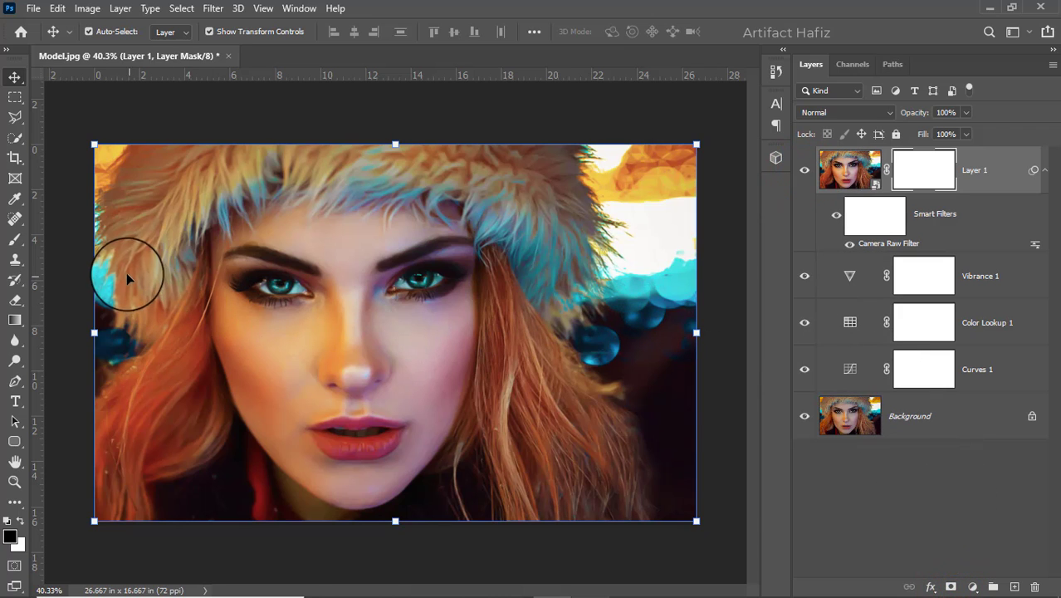
pyautogui.click(15, 238)
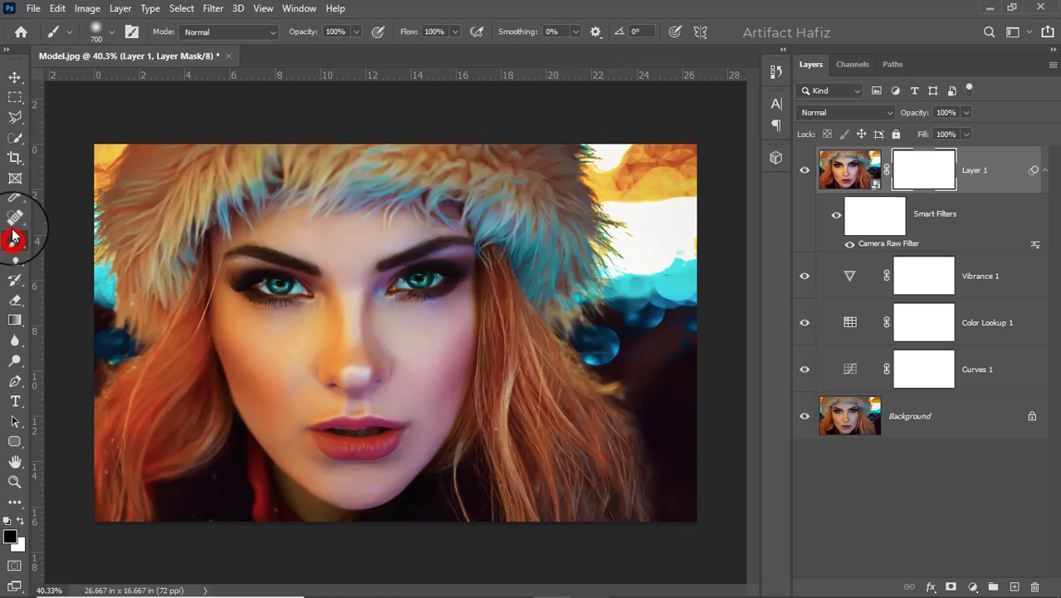
pyautogui.click(107, 33)
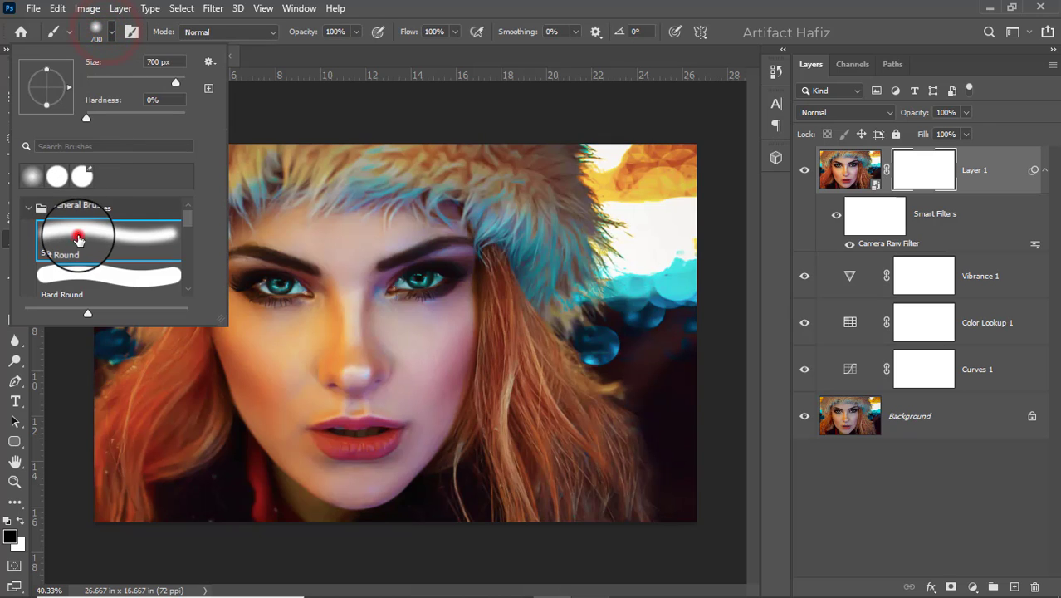
pyautogui.click(78, 236)
pyautogui.click(357, 31)
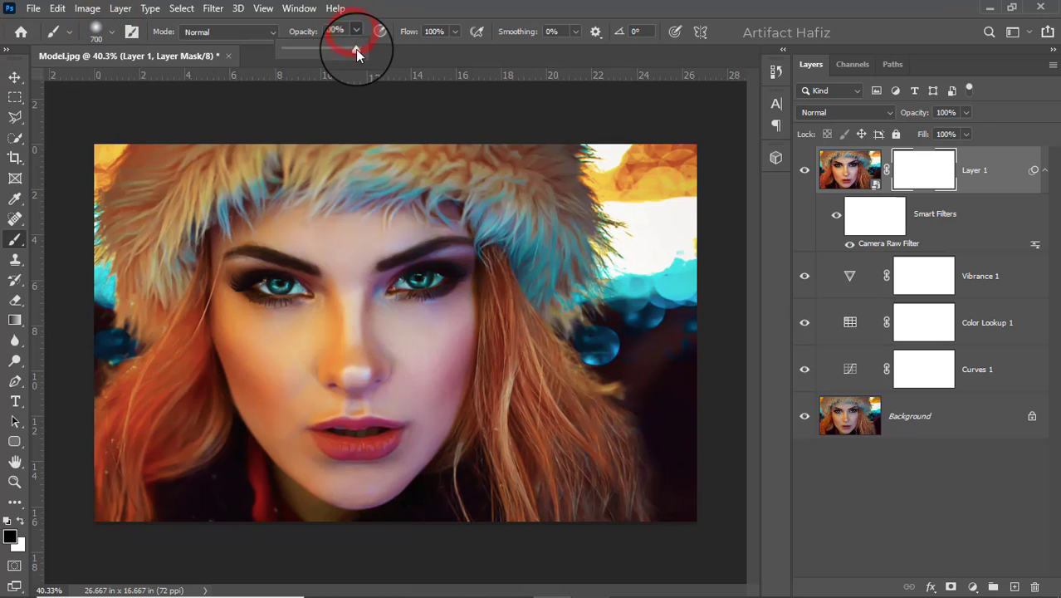
pyautogui.click(19, 523)
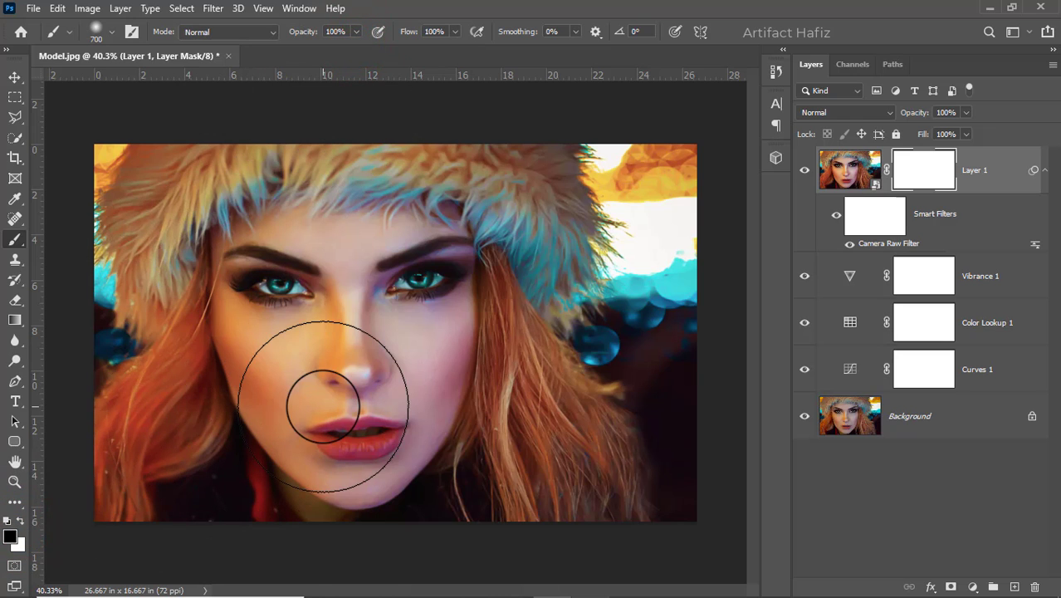
# Paint black on the mask over the eye, lashes and eyebrow on the photo's left side, reducing the brush to 70 px
pyautogui.press('[')
pyautogui.press('[')
pyautogui.press('[')
pyautogui.press('[')
pyautogui.press('[')
pyautogui.press('[')
pyautogui.press('[')
pyautogui.press('[')
pyautogui.press('[')
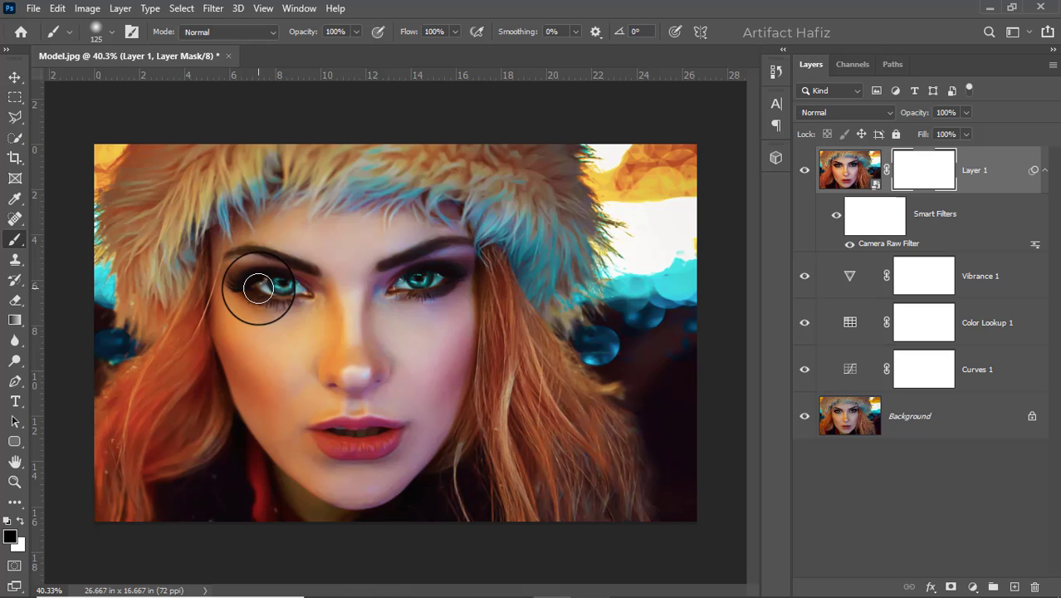
pyautogui.scroll(3, 266, 284)
pyautogui.scroll(3, 259, 282)
pyautogui.press('[')
pyautogui.press('[')
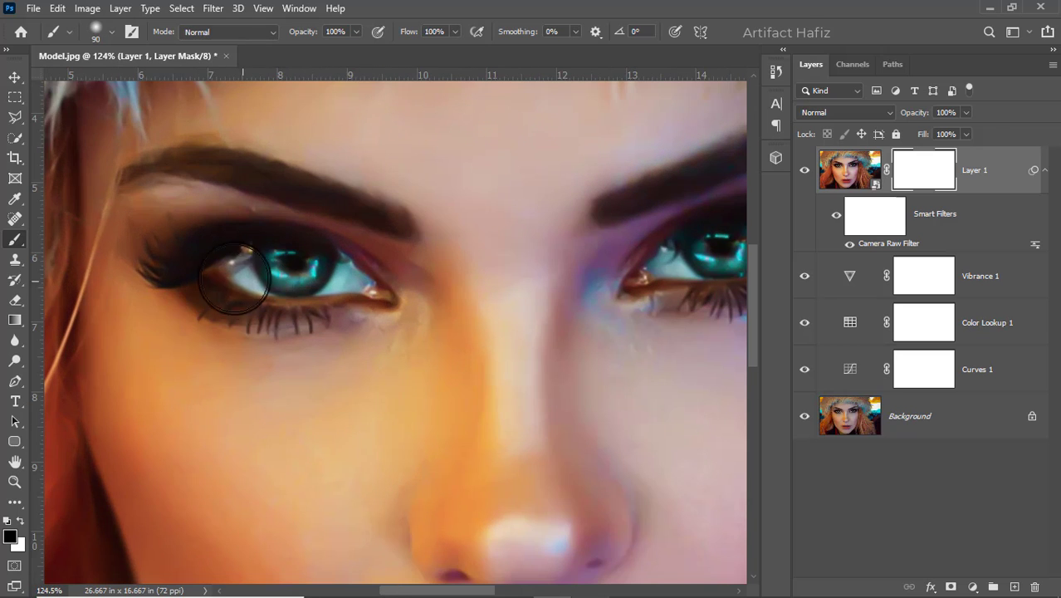
pyautogui.moveTo(171, 273)
pyautogui.mouseDown()
pyautogui.moveTo(336, 303)
pyautogui.moveTo(191, 285)
pyautogui.moveTo(363, 273)
pyautogui.moveTo(228, 241)
pyautogui.mouseUp()
pyautogui.press('[')
pyautogui.press('[')
pyautogui.moveTo(142, 169)
pyautogui.mouseDown()
pyautogui.moveTo(259, 171)
pyautogui.moveTo(365, 195)
pyautogui.moveTo(407, 243)
pyautogui.mouseUp()
pyautogui.click(406, 244)
pyautogui.click(388, 281)
pyautogui.moveTo(187, 269)
pyautogui.mouseDown()
pyautogui.moveTo(278, 304)
pyautogui.moveTo(367, 308)
pyautogui.mouseUp()
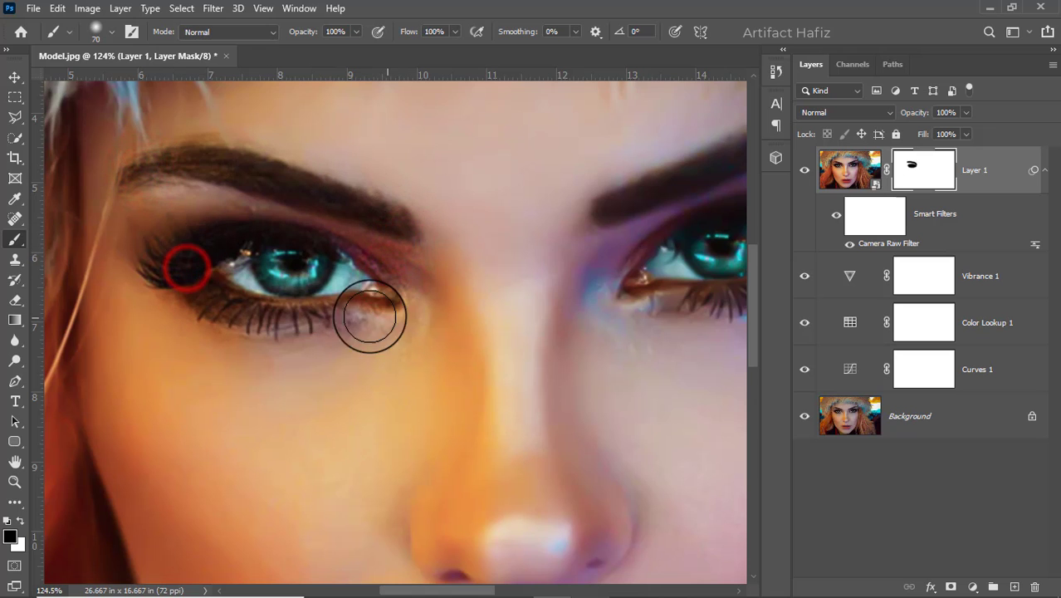
# Mask out the smoothing over the eyebrow, eye and lashes on the photo's right side with the 70 px brush
pyautogui.moveTo(431, 284); pyautogui.dragTo(147, 314)
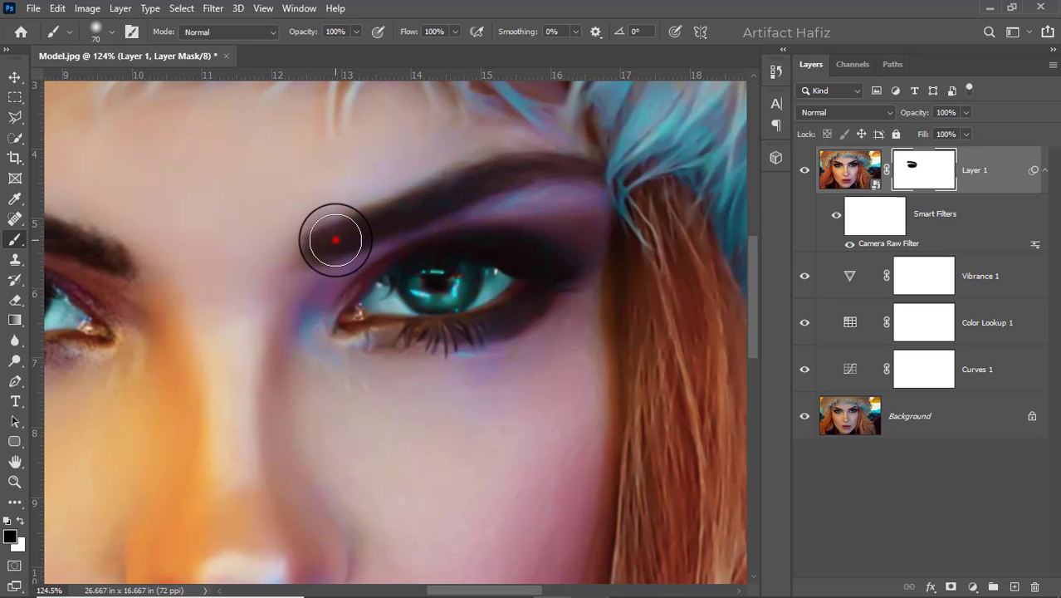
pyautogui.moveTo(333, 237)
pyautogui.mouseDown()
pyautogui.moveTo(539, 165)
pyautogui.moveTo(615, 183)
pyautogui.mouseUp()
pyautogui.moveTo(386, 308); pyautogui.dragTo(540, 249)
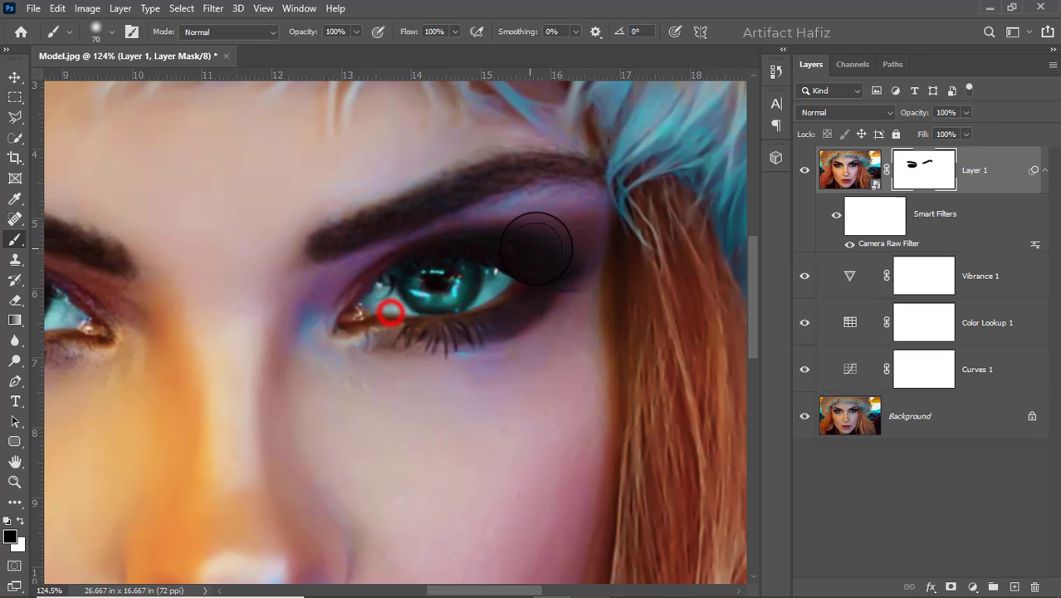
pyautogui.moveTo(352, 313)
pyautogui.mouseDown()
pyautogui.moveTo(519, 268)
pyautogui.moveTo(544, 279)
pyautogui.moveTo(437, 322)
pyautogui.moveTo(312, 320)
pyautogui.moveTo(600, 247)
pyautogui.moveTo(494, 282)
pyautogui.mouseUp()
# Paint black on Layer 1's mask over the lips to restore their detail
pyautogui.scroll(-5, 494, 283)
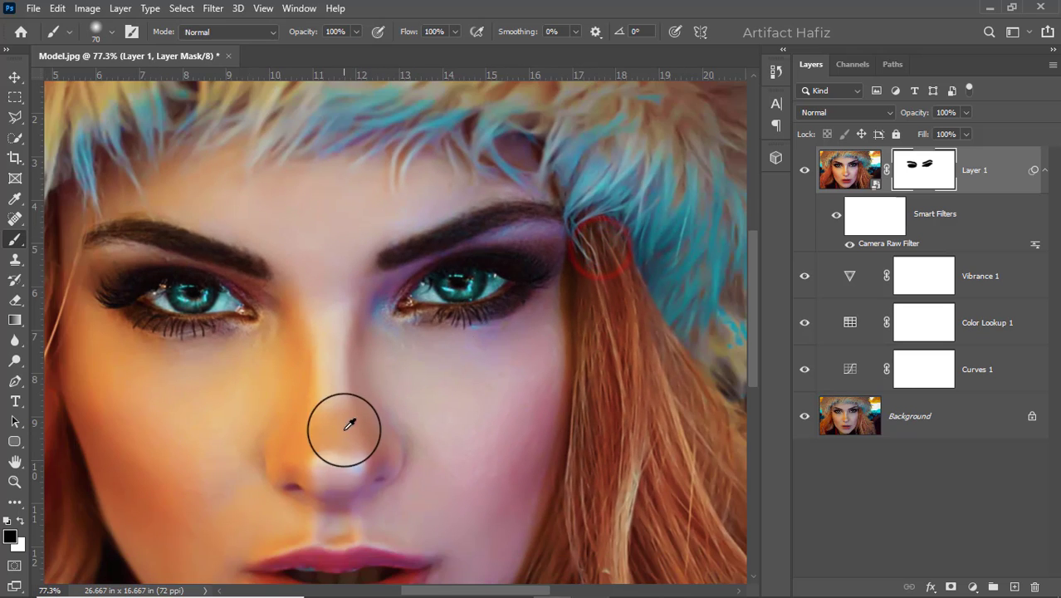
pyautogui.moveTo(357, 472); pyautogui.dragTo(388, 224)
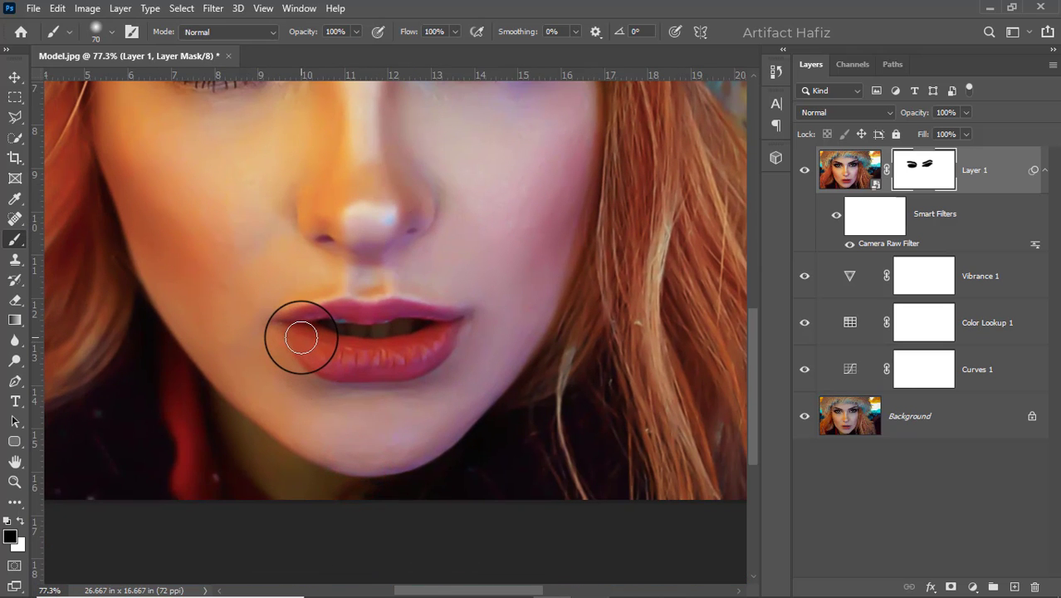
pyautogui.moveTo(303, 334)
pyautogui.mouseDown()
pyautogui.moveTo(367, 360)
pyautogui.moveTo(444, 330)
pyautogui.moveTo(369, 314)
pyautogui.moveTo(284, 324)
pyautogui.moveTo(437, 328)
pyautogui.moveTo(469, 314)
pyautogui.moveTo(445, 338)
pyautogui.moveTo(349, 369)
pyautogui.moveTo(387, 367)
pyautogui.mouseUp()
# Enlarge the brush to 200 px and mask out the smoothing over the nose, checking the result on the whole image
pyautogui.moveTo(347, 249); pyautogui.dragTo(338, 446)
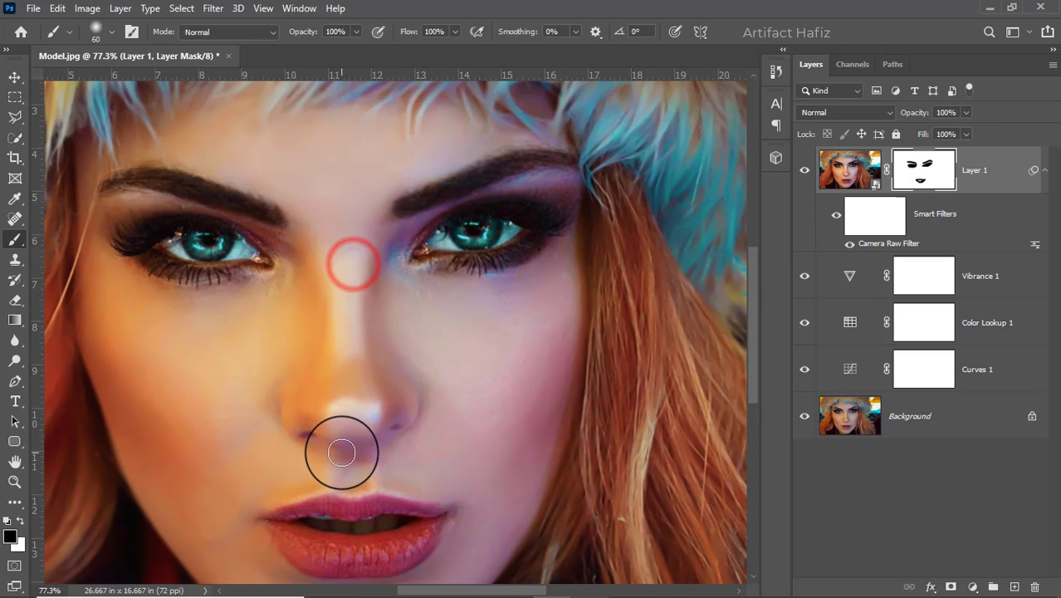
pyautogui.press(']')
pyautogui.press(']')
pyautogui.press(']')
pyautogui.press(']')
pyautogui.press(']')
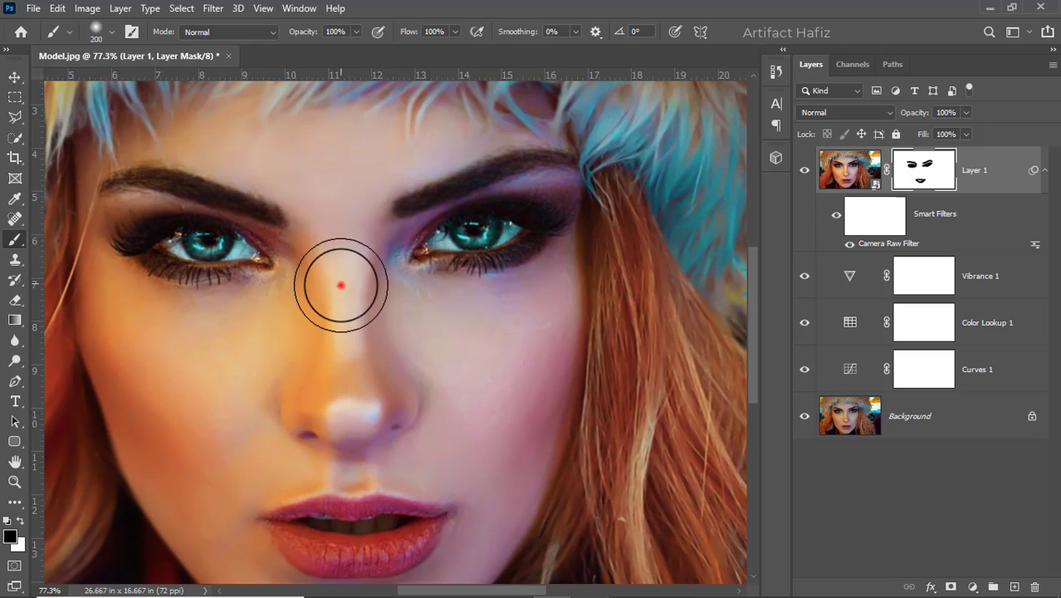
pyautogui.moveTo(319, 400); pyautogui.dragTo(384, 426)
pyautogui.moveTo(353, 464); pyautogui.dragTo(396, 405)
pyautogui.scroll(-5, 402, 390)
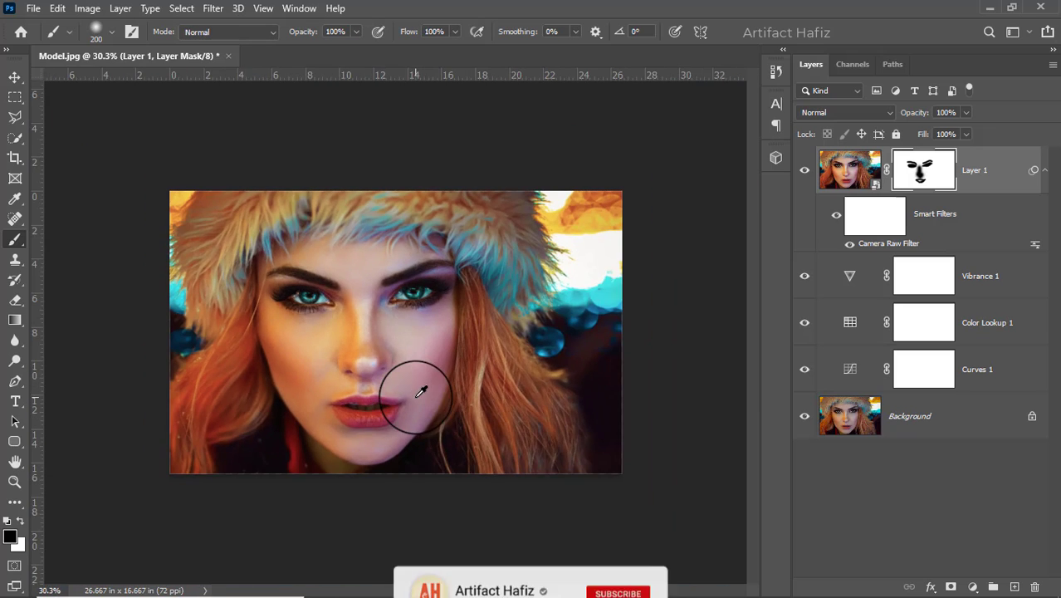
pyautogui.scroll(-1, 404, 382)
pyautogui.scroll(1, 403, 381)
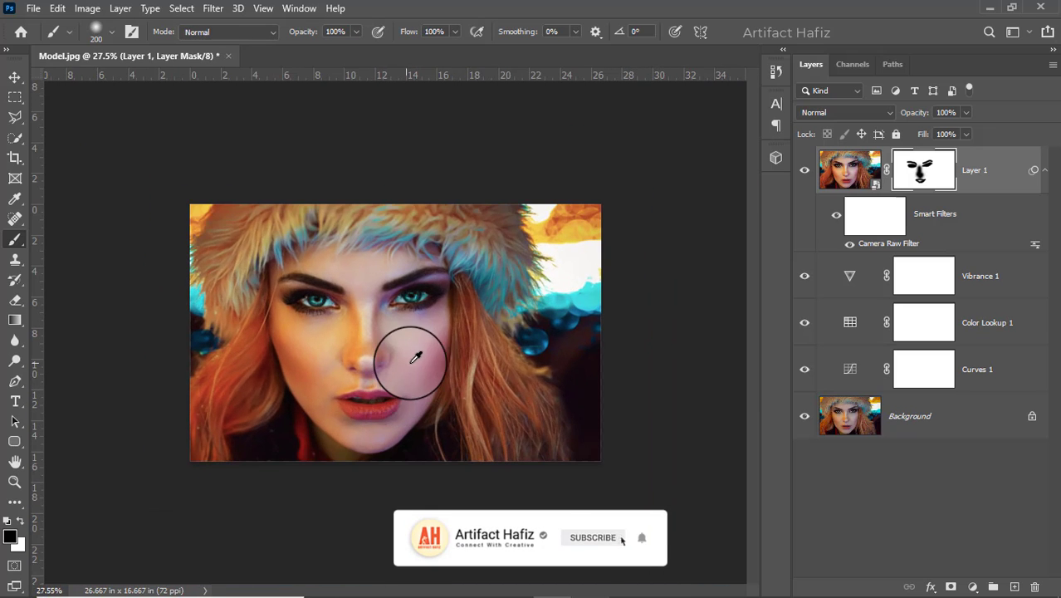
# Switch the brush to white at 40 px and paint the smoothing back along the nose bridge and tip on Layer 1's mask
pyautogui.scroll(-1, 382, 358)
pyautogui.scroll(3, 368, 356)
pyautogui.scroll(4, 368, 351)
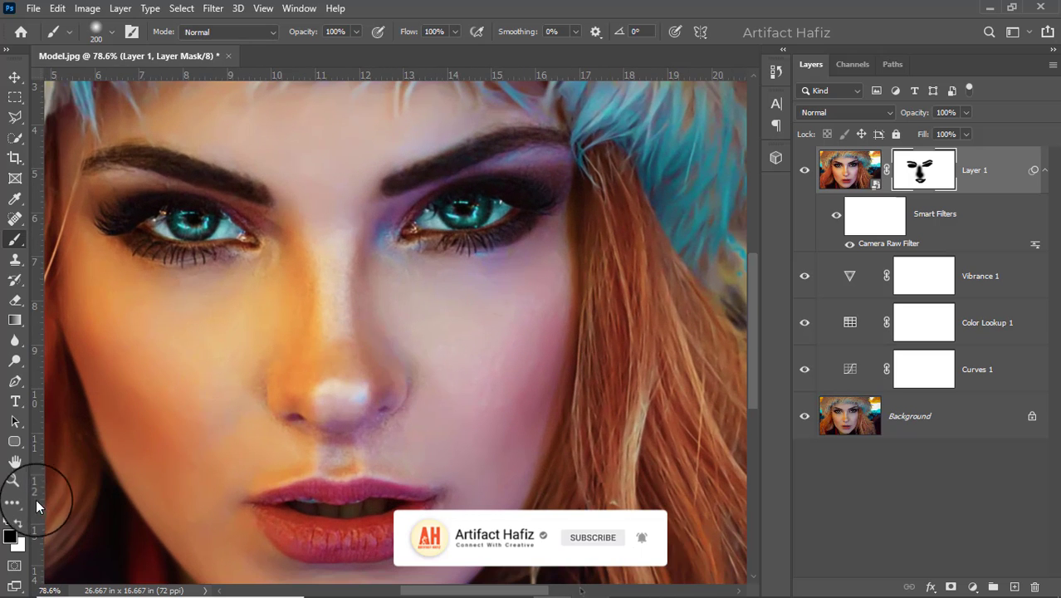
pyautogui.click(23, 521)
pyautogui.press('[')
pyautogui.press('[')
pyautogui.press('[')
pyautogui.press('[')
pyautogui.press('[')
pyautogui.press('[')
pyautogui.press('[')
pyautogui.press('[')
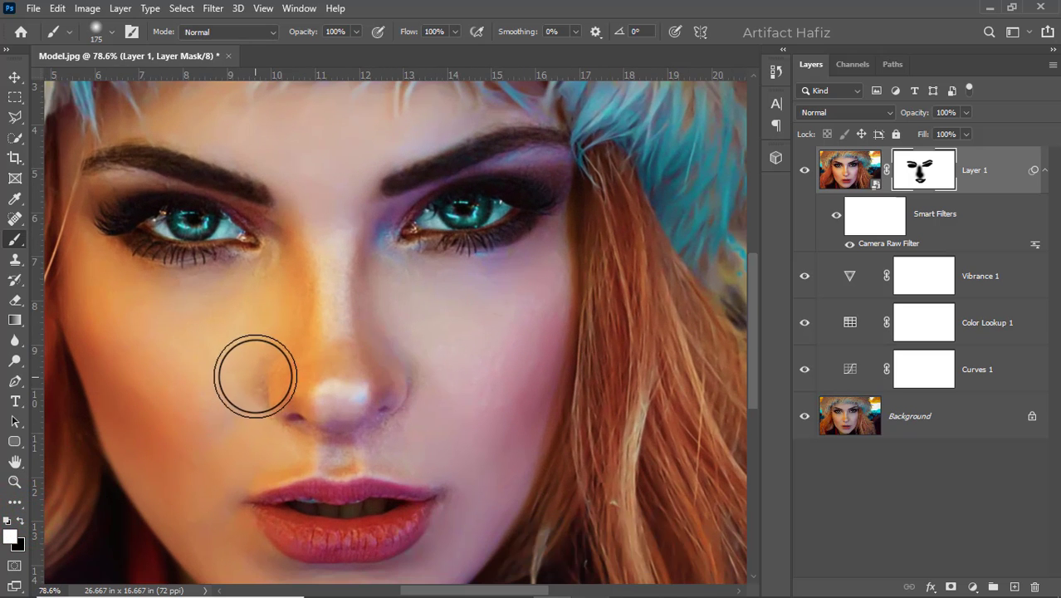
pyautogui.press('[')
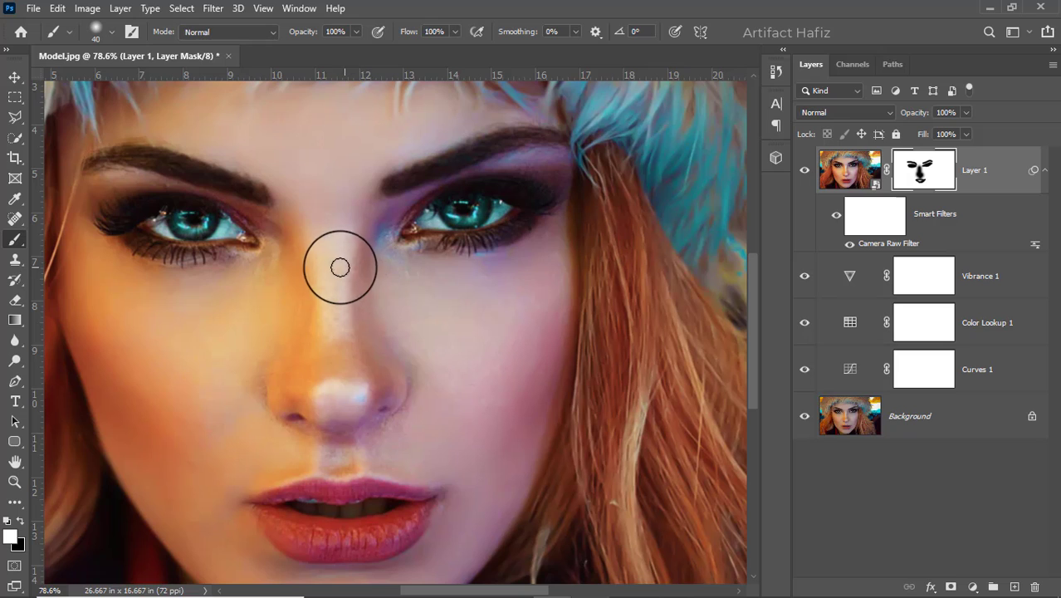
pyautogui.moveTo(333, 265); pyautogui.dragTo(330, 339)
pyautogui.moveTo(336, 253)
pyautogui.mouseDown()
pyautogui.moveTo(338, 369)
pyautogui.moveTo(339, 358)
pyautogui.mouseUp()
pyautogui.moveTo(325, 400); pyautogui.dragTo(357, 392)
pyautogui.moveTo(324, 398); pyautogui.dragTo(336, 389)
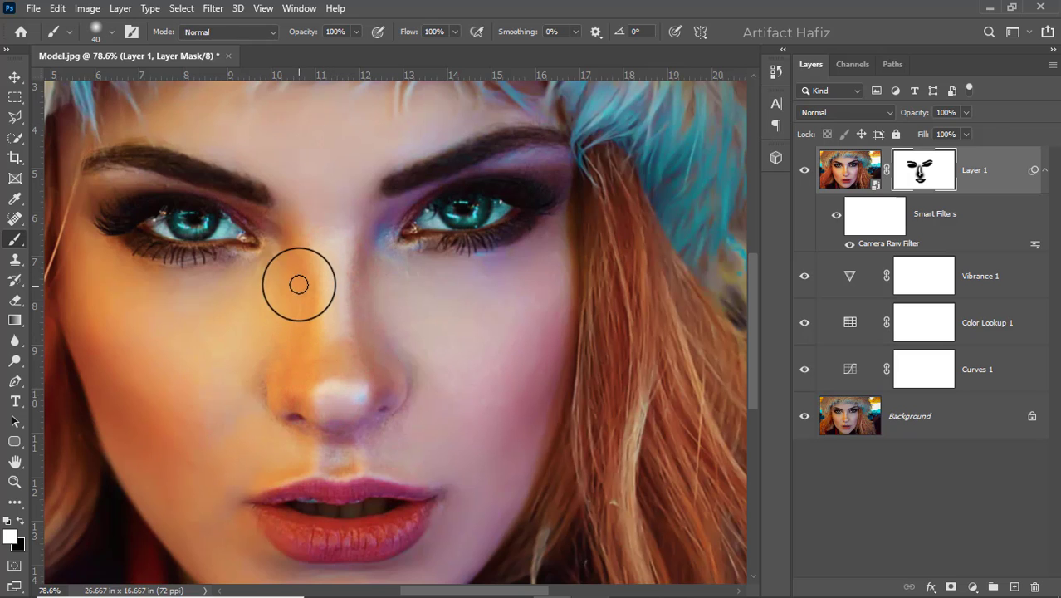
# Paint white on the mask along both sides of the nose and near the inner eye corner to bring back the smoothing
pyautogui.moveTo(299, 287); pyautogui.dragTo(299, 359)
pyautogui.moveTo(356, 289)
pyautogui.mouseDown()
pyautogui.moveTo(372, 360)
pyautogui.moveTo(392, 377)
pyautogui.moveTo(288, 390)
pyautogui.moveTo(296, 368)
pyautogui.mouseUp()
pyautogui.moveTo(274, 251)
pyautogui.mouseDown()
pyautogui.moveTo(250, 269)
pyautogui.moveTo(273, 263)
pyautogui.mouseUp()
pyautogui.scroll(-8, 308, 282)
pyautogui.scroll(-3, 323, 283)
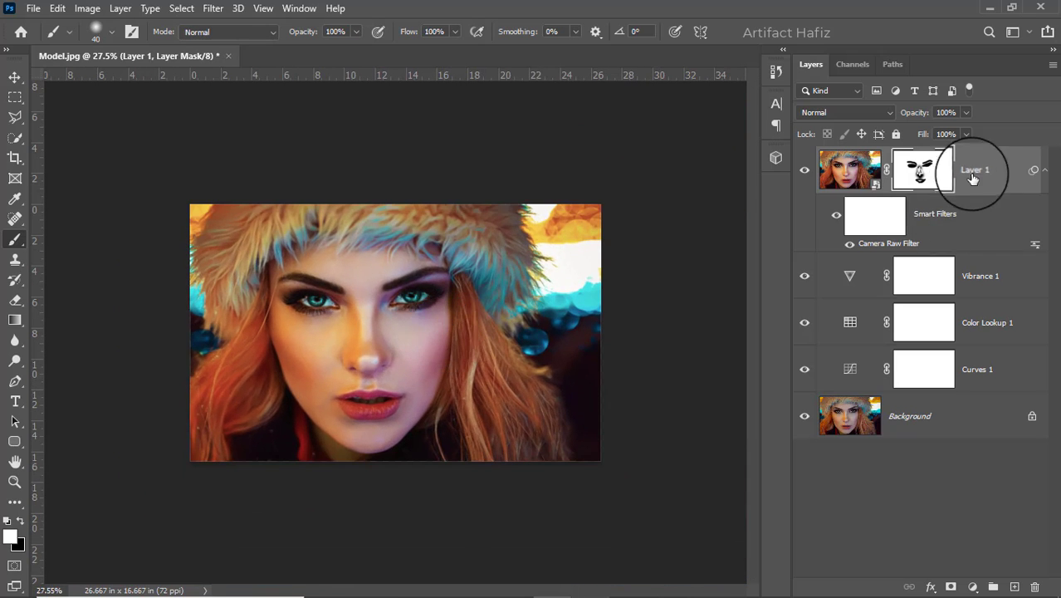
# Add a Levels adjustment layer above Layer 1 and slightly lower its white input level
pyautogui.click(978, 176)
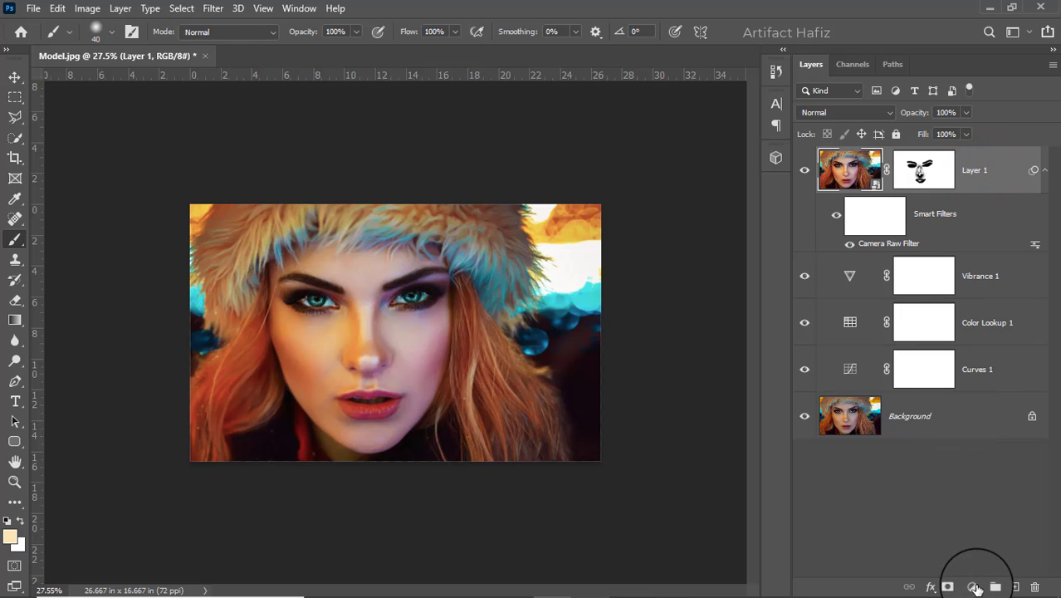
pyautogui.click(974, 587)
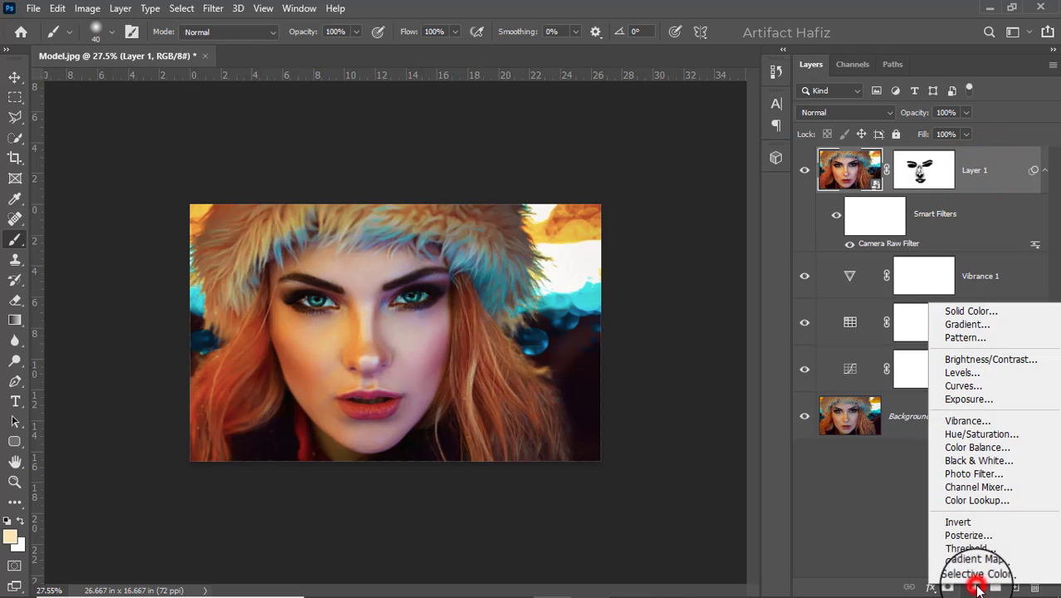
pyautogui.click(965, 371)
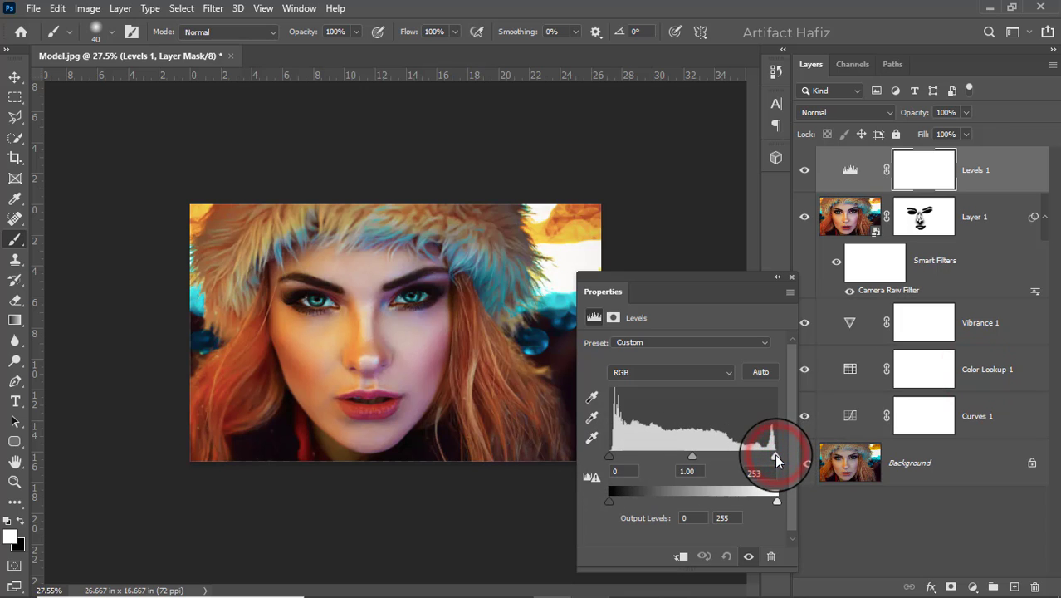
pyautogui.click(791, 277)
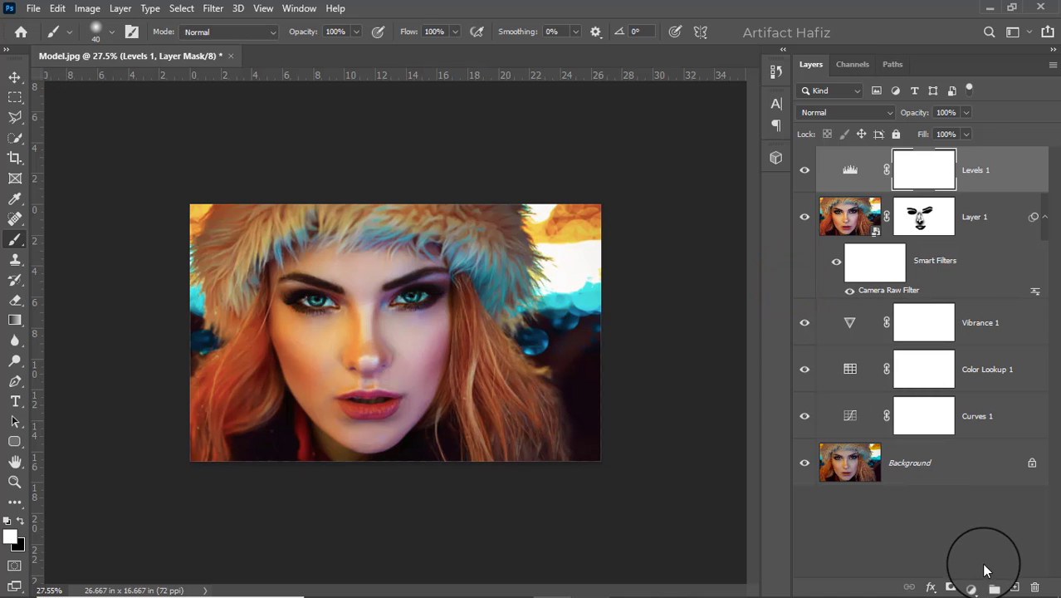
# Create a new empty layer above the Levels adjustment and set the foreground color to a medium blue for the brush
pyautogui.click(1014, 586)
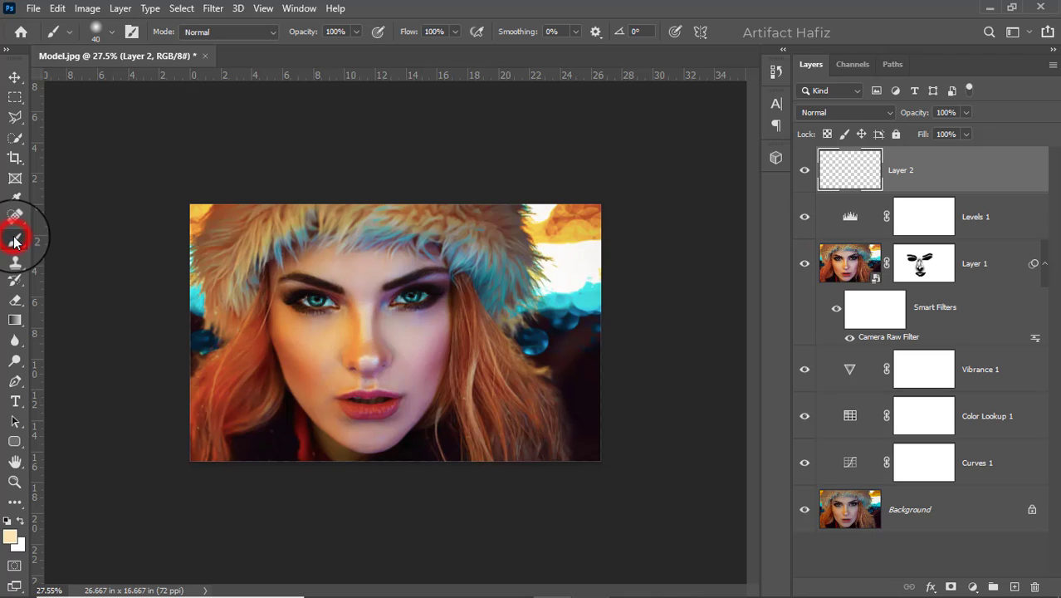
pyautogui.click(10, 538)
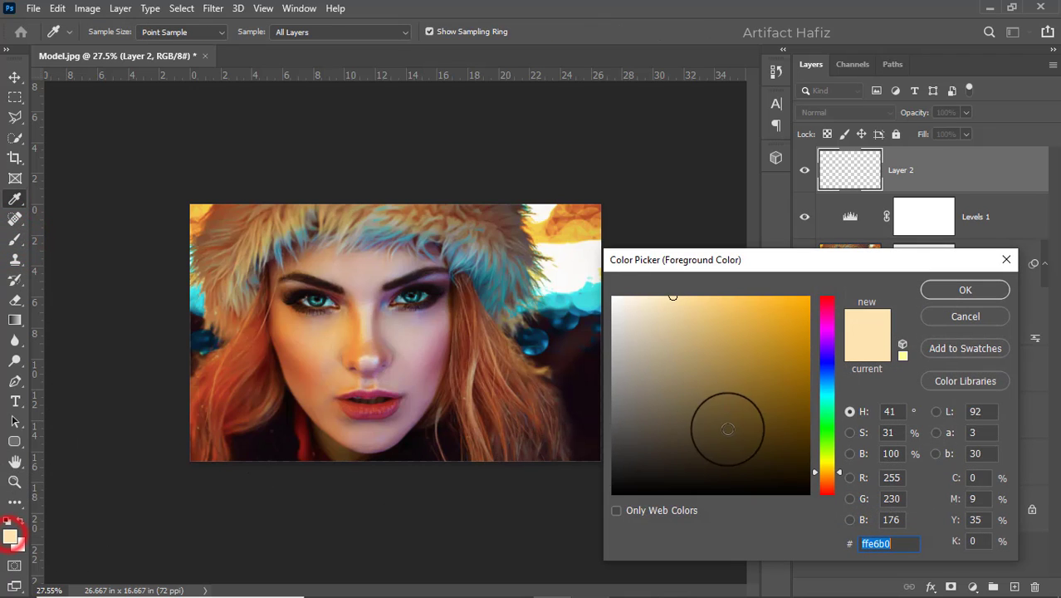
pyautogui.moveTo(556, 301); pyautogui.dragTo(913, 276)
pyautogui.moveTo(774, 340); pyautogui.dragTo(779, 360)
pyautogui.click(955, 290)
pyautogui.press('b')
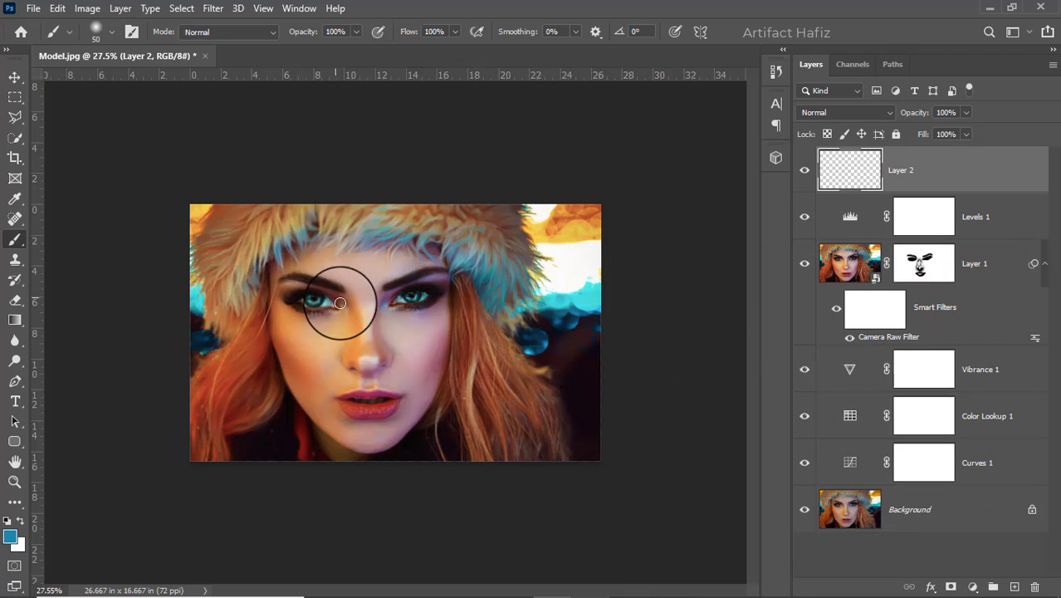
# Paint a single soft blue spot over the face with a 700 px brush and set its layer's blend mode to Screen
pyautogui.press(']')
pyautogui.press(']')
pyautogui.press(']')
pyautogui.press(']')
pyautogui.press(']')
pyautogui.press(']')
pyautogui.press(']')
pyautogui.press(']')
pyautogui.press(']')
pyautogui.press(']')
pyautogui.press(']')
pyautogui.press(']')
pyautogui.press(']')
pyautogui.press(']')
pyautogui.press(']')
pyautogui.press(']')
pyautogui.click(394, 331)
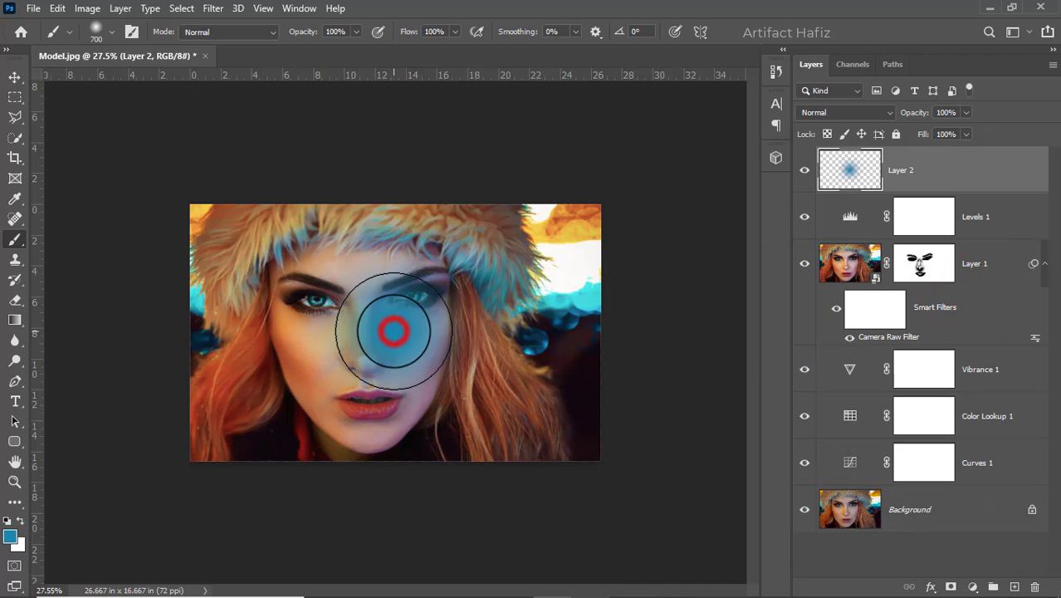
pyautogui.click(14, 76)
pyautogui.click(841, 112)
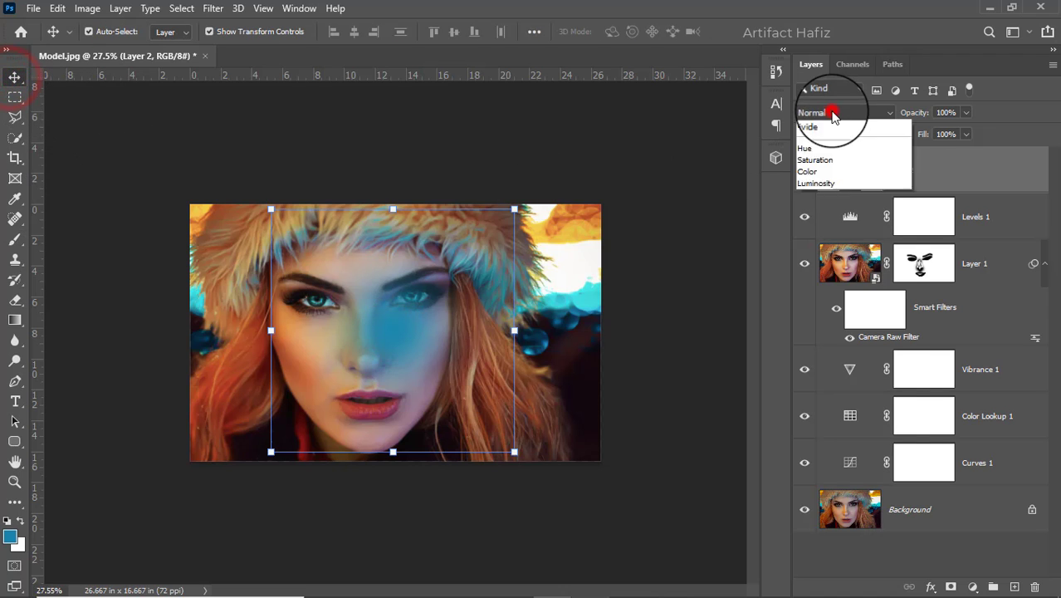
pyautogui.click(827, 242)
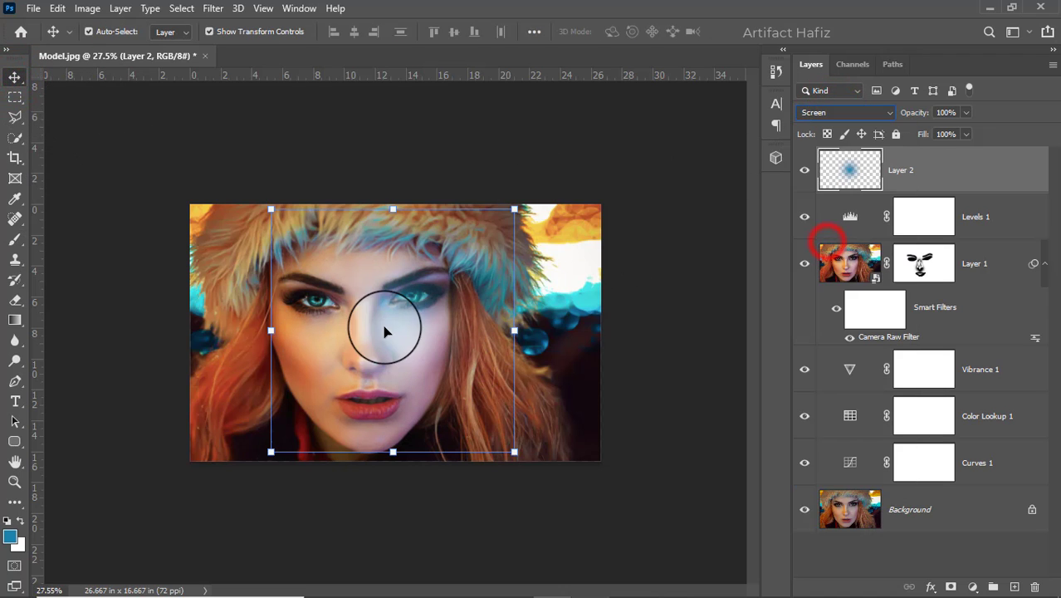
# Move the blue glow to the photo's upper-right corner and scale it up to 284.50%
pyautogui.moveTo(384, 326)
pyautogui.mouseDown()
pyautogui.moveTo(587, 249)
pyautogui.moveTo(551, 282)
pyautogui.mouseUp()
pyautogui.moveTo(467, 281); pyautogui.dragTo(190, 300)
pyautogui.moveTo(467, 298); pyautogui.dragTo(548, 250)
pyautogui.moveTo(263, 228); pyautogui.dragTo(228, 209)
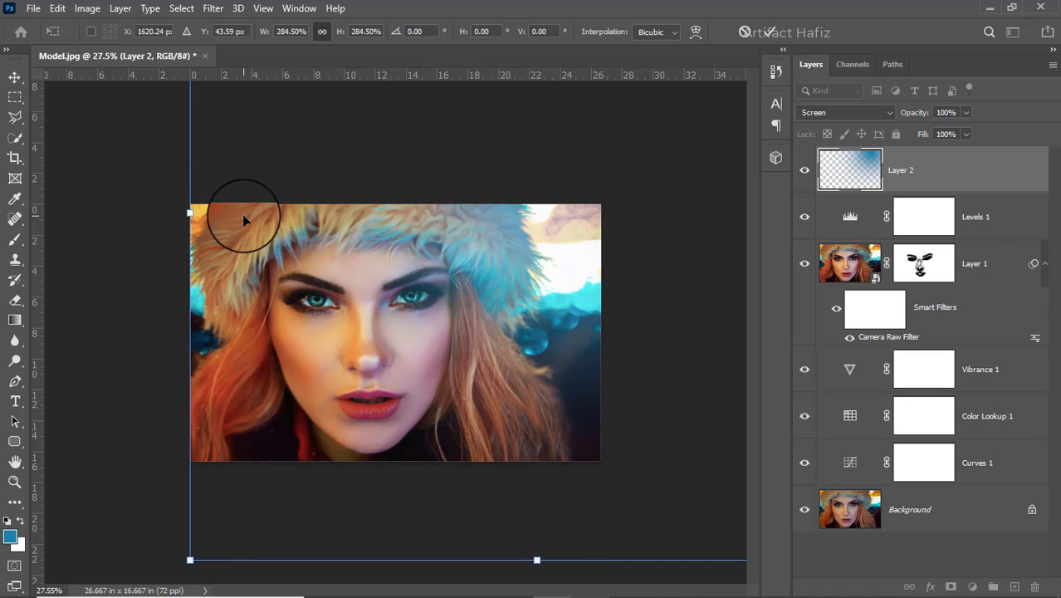
pyautogui.click(767, 33)
# Compare the photo with and without the blue glow and reduce the glow layer's opacity to 53%
pyautogui.click(804, 170)
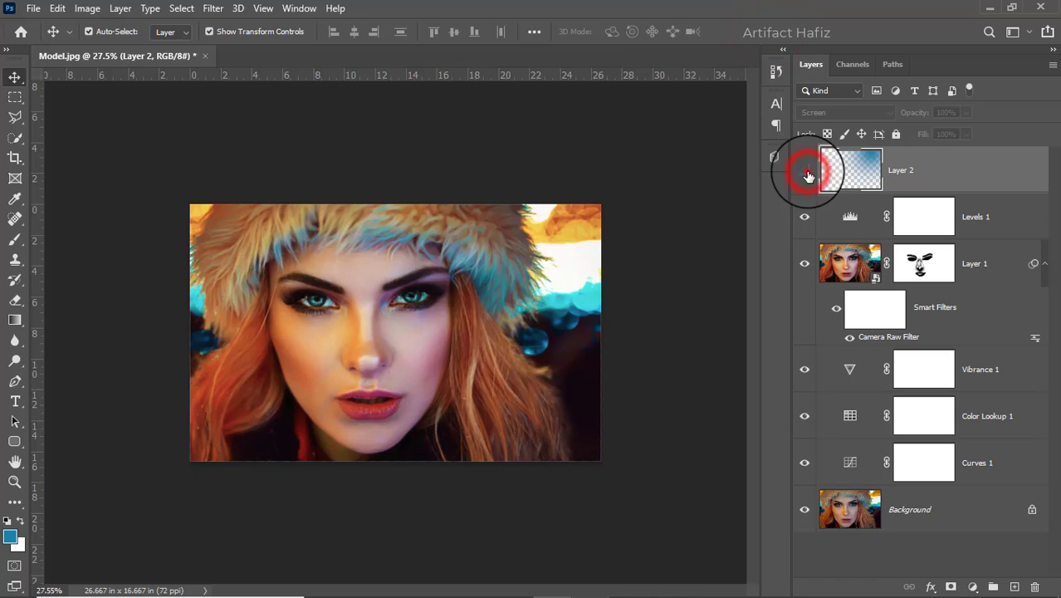
pyautogui.click(803, 170)
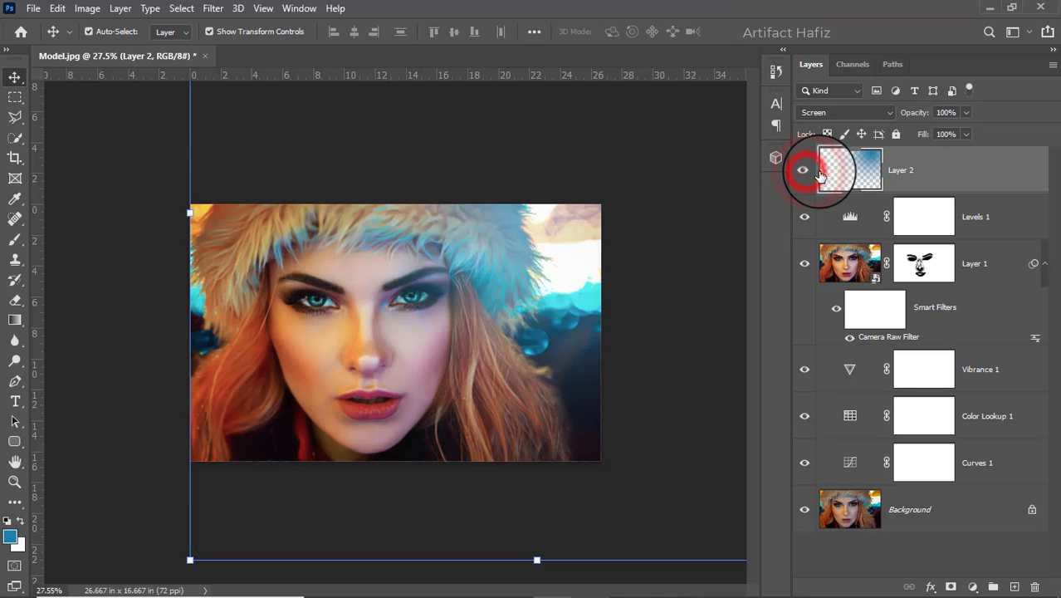
pyautogui.click(966, 112)
pyautogui.moveTo(963, 133); pyautogui.dragTo(933, 137)
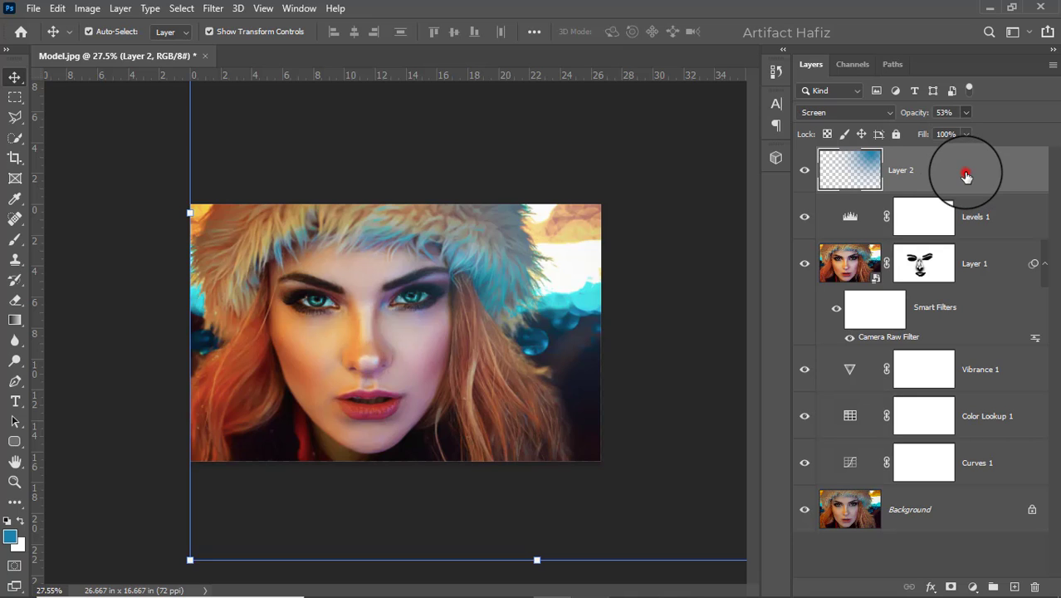
# Stamp all visible layers into a new top layer and convert it for smart filters
pyautogui.hotkey('ctrl', 'alt', 'shift', 'e')
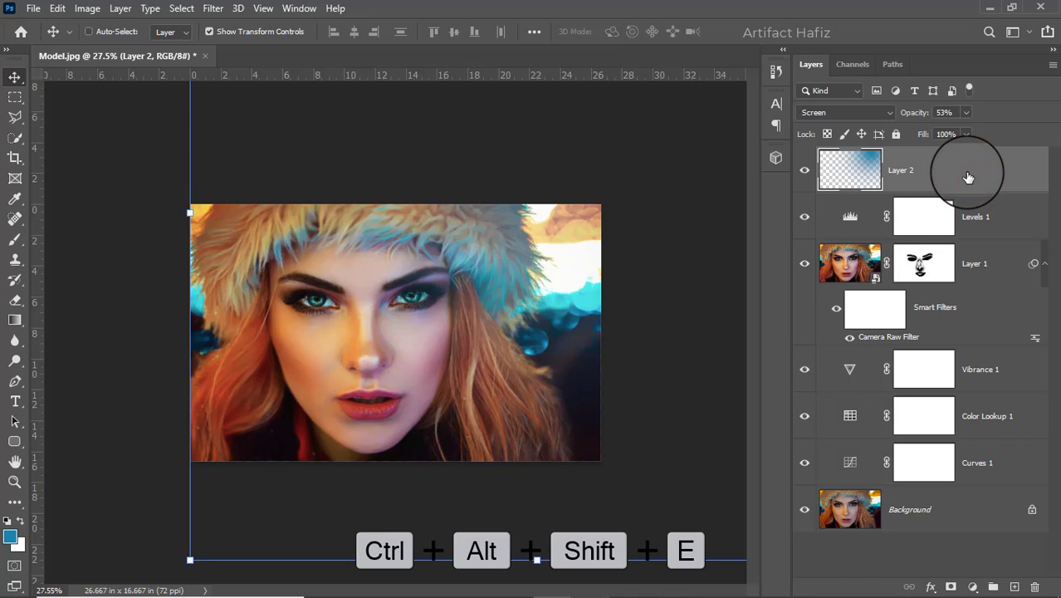
pyautogui.click(197, 8)
pyautogui.click(207, 9)
pyautogui.click(212, 7)
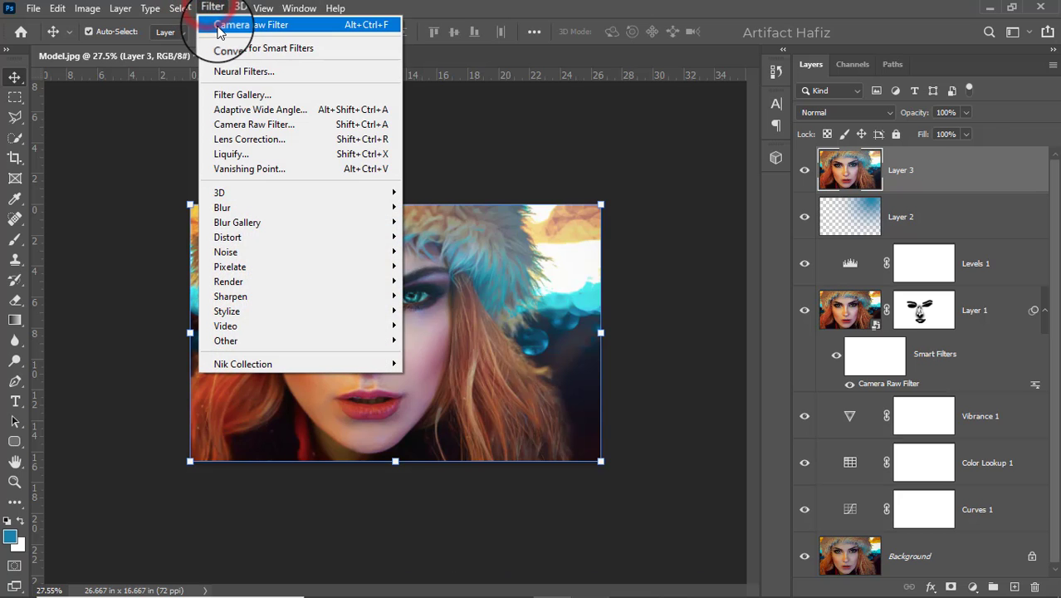
pyautogui.click(223, 47)
# Open the Camera Raw Filter on the stamped layer and set Highlights to -22, Whites to +62 and Clarity to +4
pyautogui.click(213, 9)
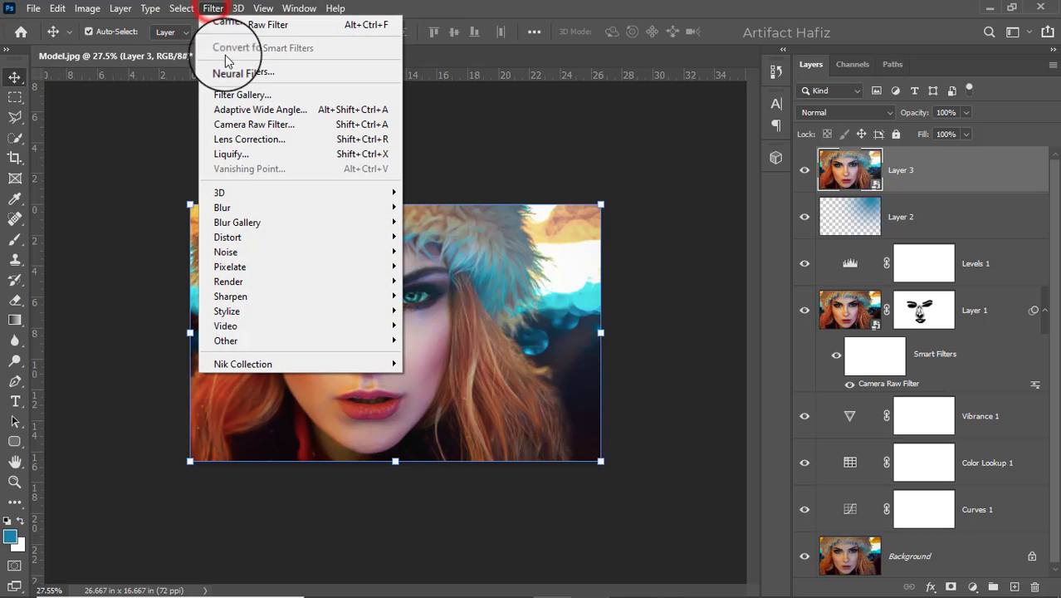
pyautogui.click(241, 122)
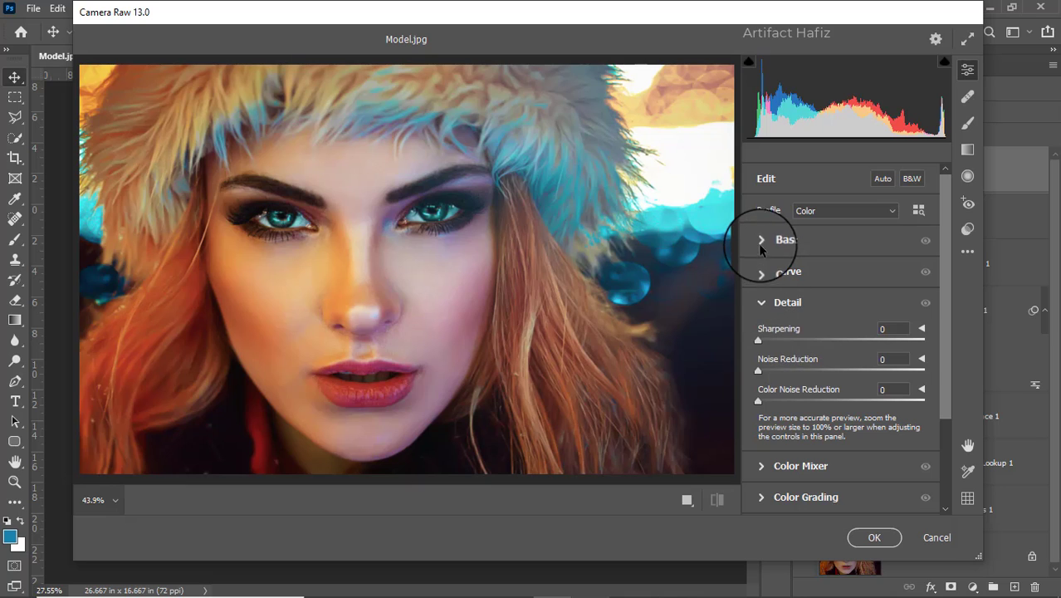
pyautogui.click(762, 240)
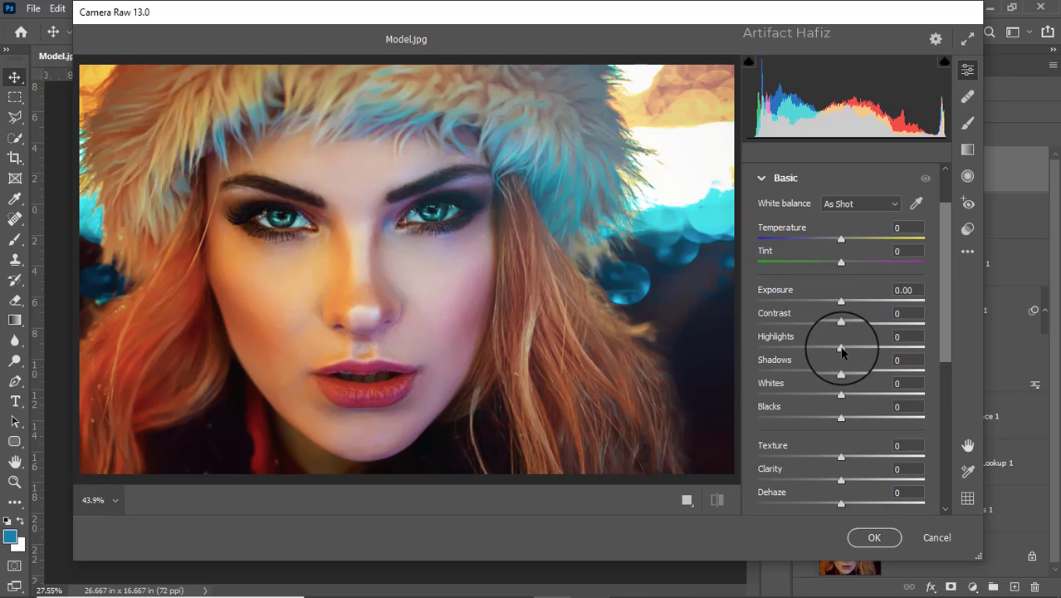
pyautogui.moveTo(841, 348); pyautogui.dragTo(822, 347)
pyautogui.moveTo(838, 397); pyautogui.dragTo(901, 390)
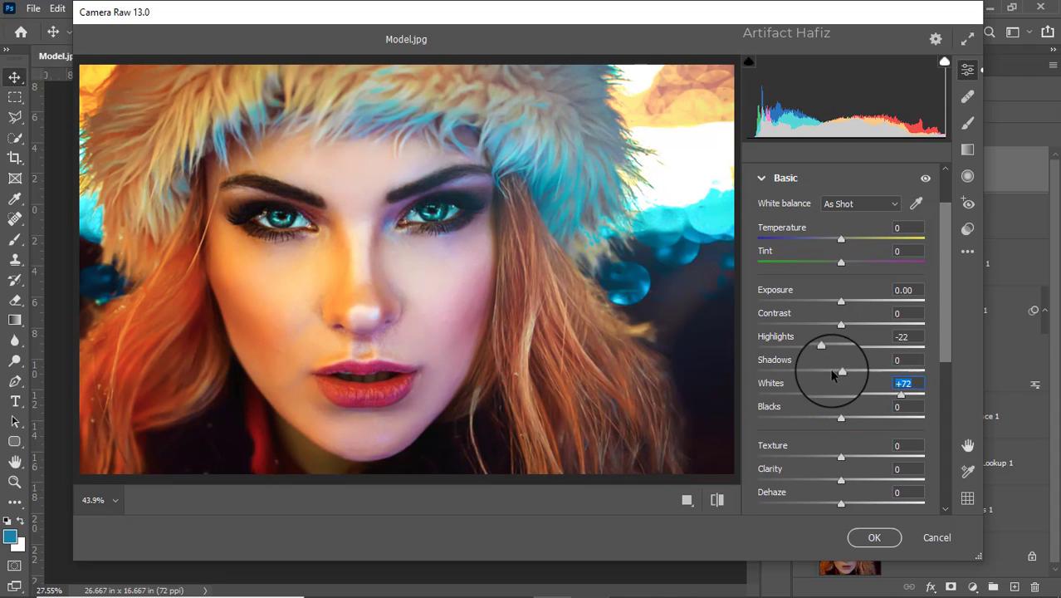
pyautogui.moveTo(899, 393); pyautogui.dragTo(892, 393)
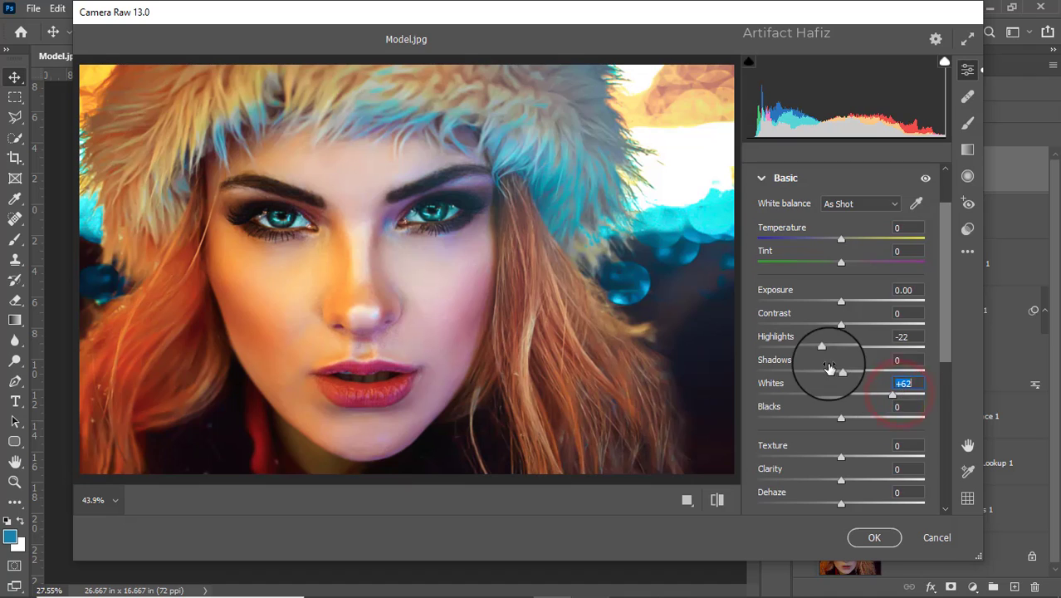
pyautogui.scroll(-2, 833, 362)
pyautogui.scroll(-1, 838, 362)
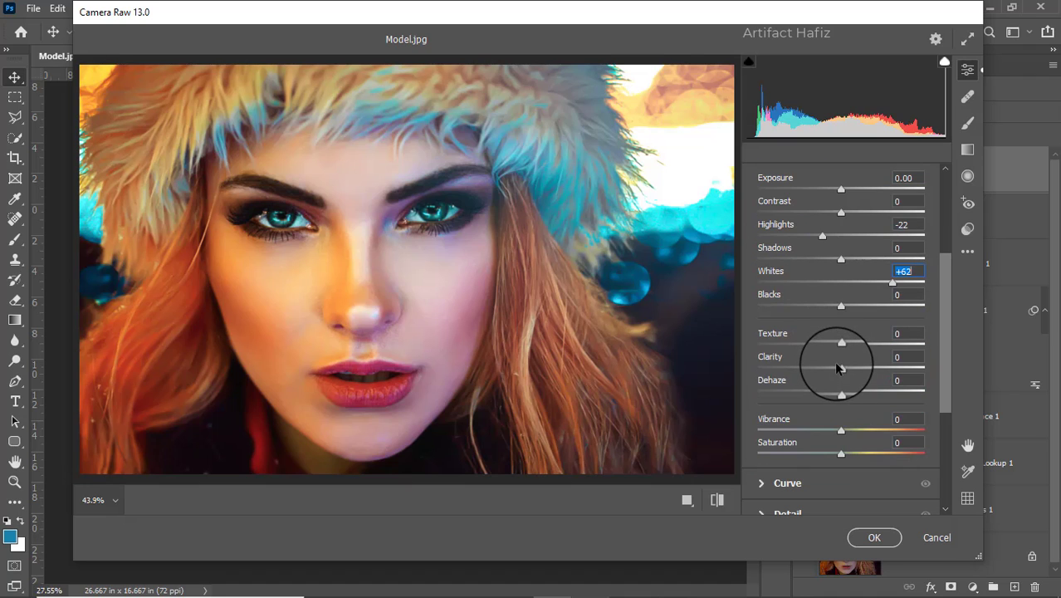
pyautogui.scroll(-4, 842, 366)
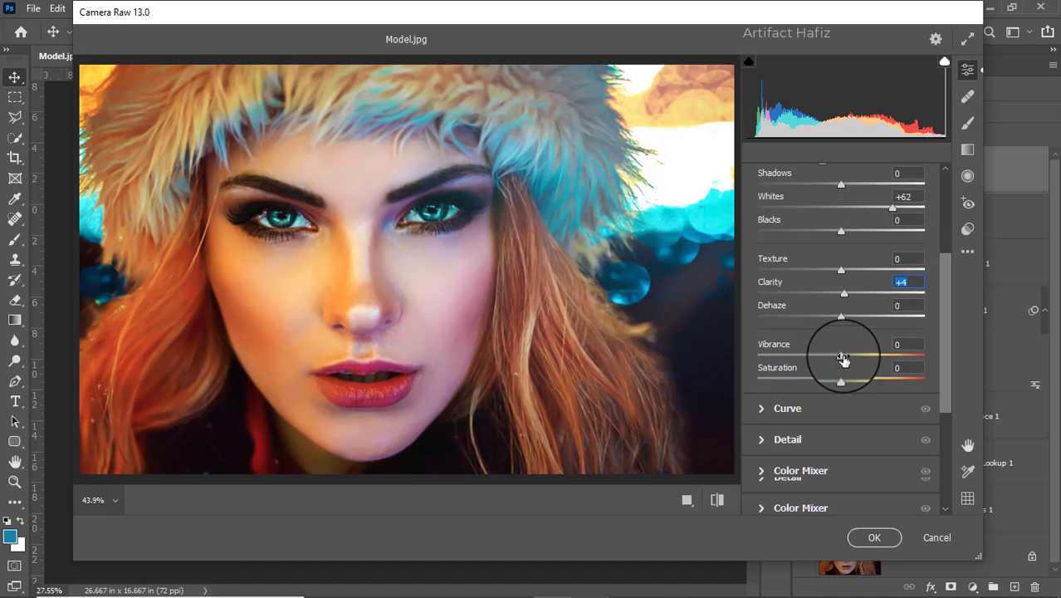
# In the Color Mixer's HSL saturation, set Blues to +6 and Greens to -100
pyautogui.scroll(-2, 841, 353)
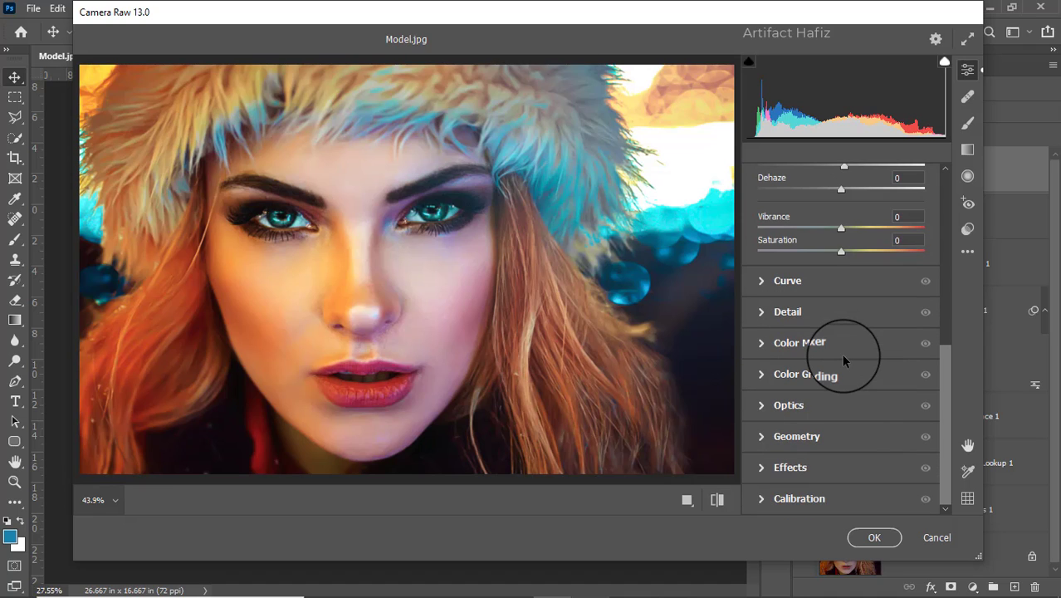
pyautogui.click(762, 343)
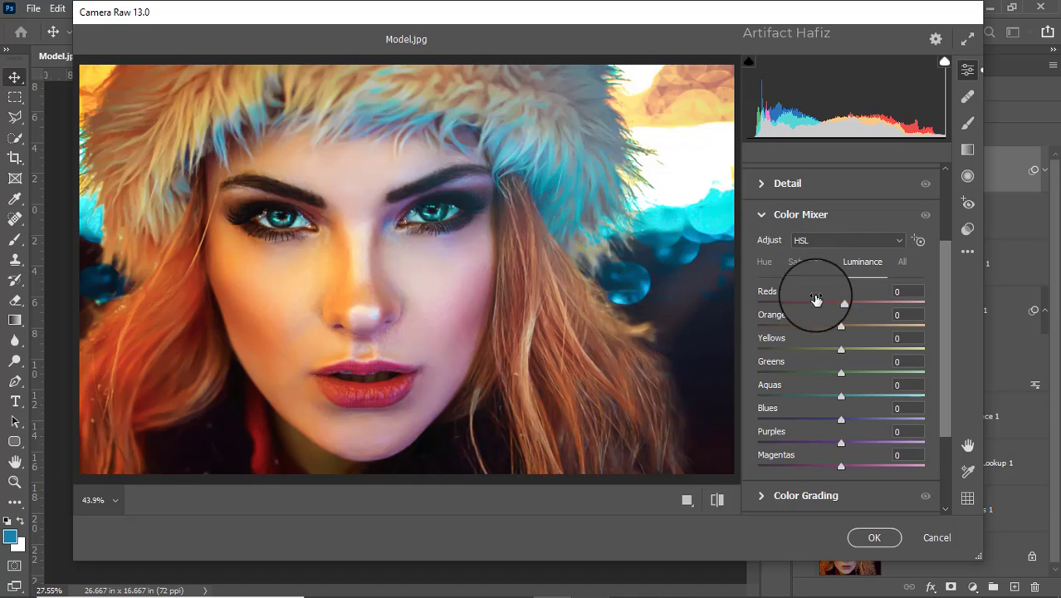
pyautogui.click(807, 260)
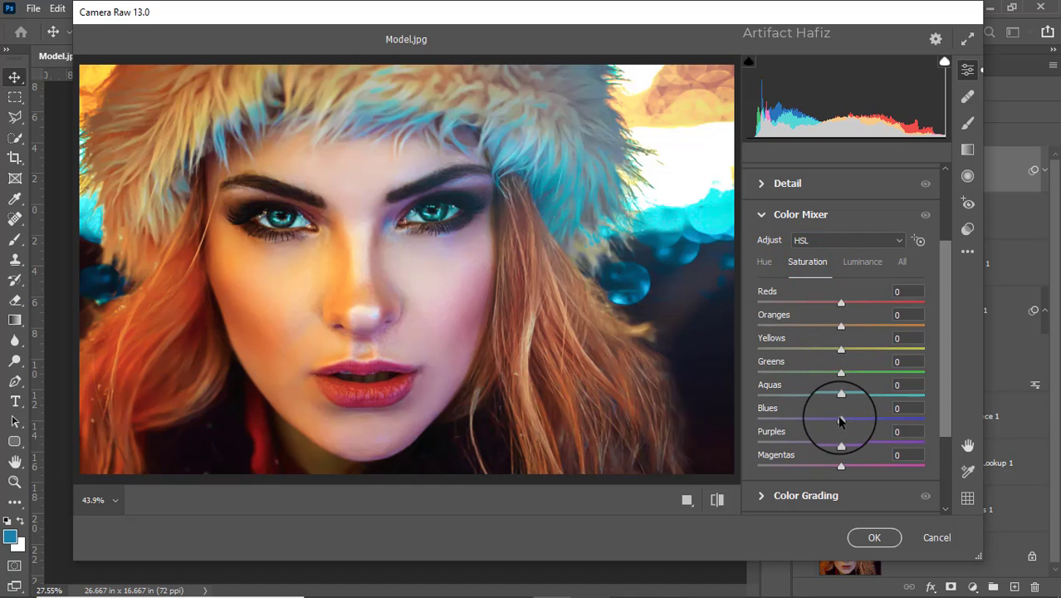
pyautogui.moveTo(840, 421); pyautogui.dragTo(857, 421)
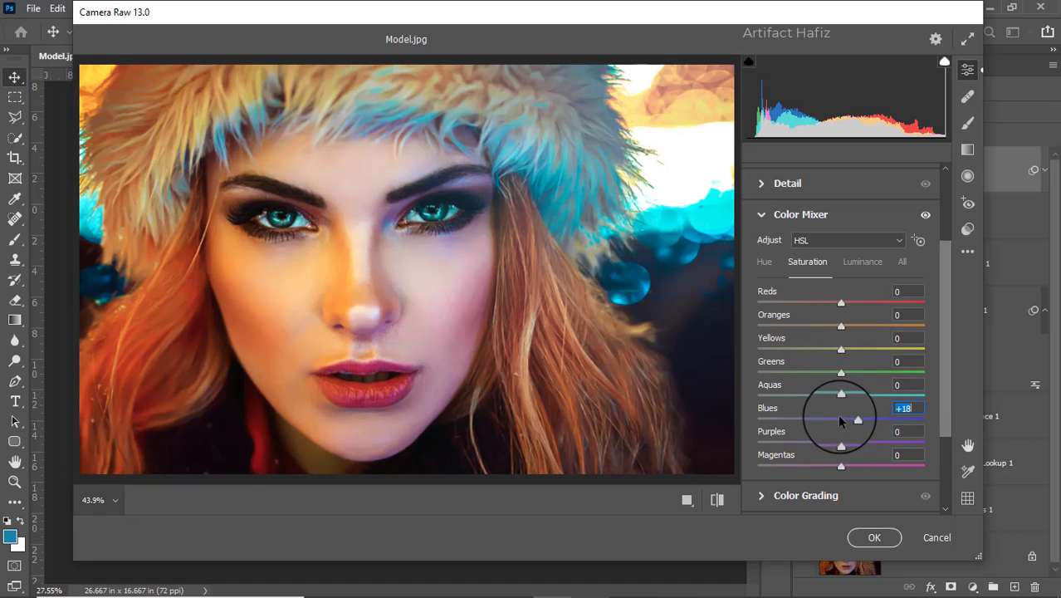
pyautogui.moveTo(851, 424); pyautogui.dragTo(746, 379)
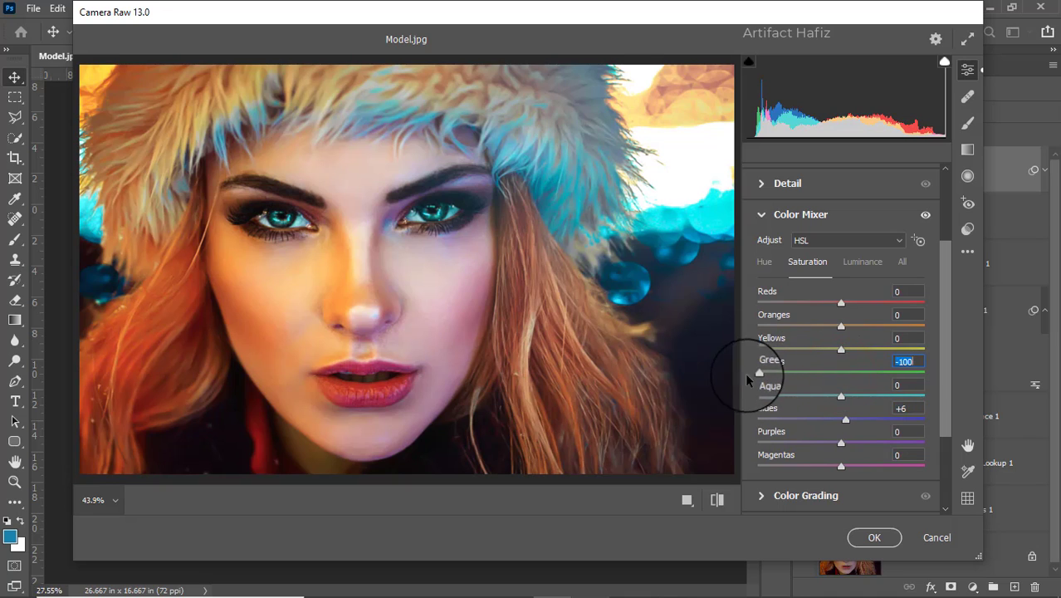
# Tint the midtones purple in Color Grading with hue 287 and saturation 23
pyautogui.scroll(-4, 759, 386)
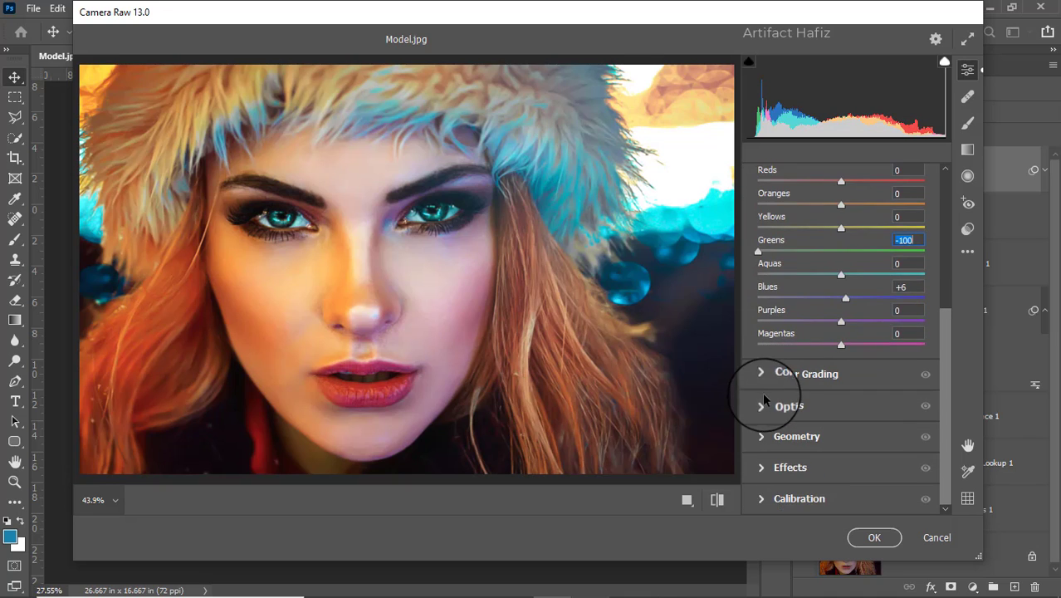
pyautogui.click(756, 372)
pyautogui.moveTo(843, 280)
pyautogui.mouseDown()
pyautogui.moveTo(839, 303)
pyautogui.moveTo(842, 289)
pyautogui.mouseUp()
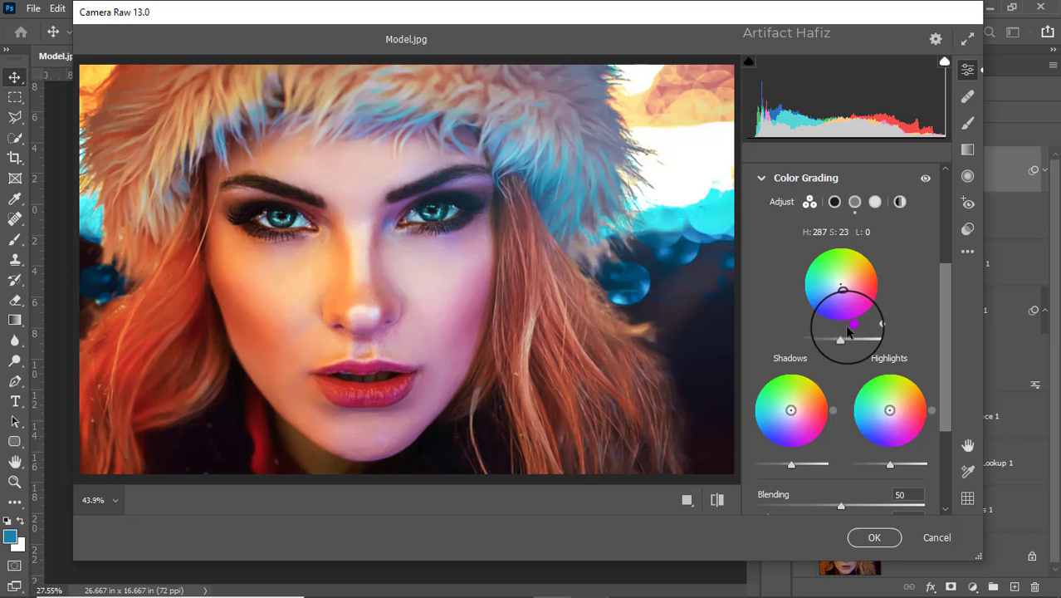
# Refine the midtones tint in Color Grading to hue 299 and saturation 7
pyautogui.moveTo(852, 328); pyautogui.dragTo(868, 353)
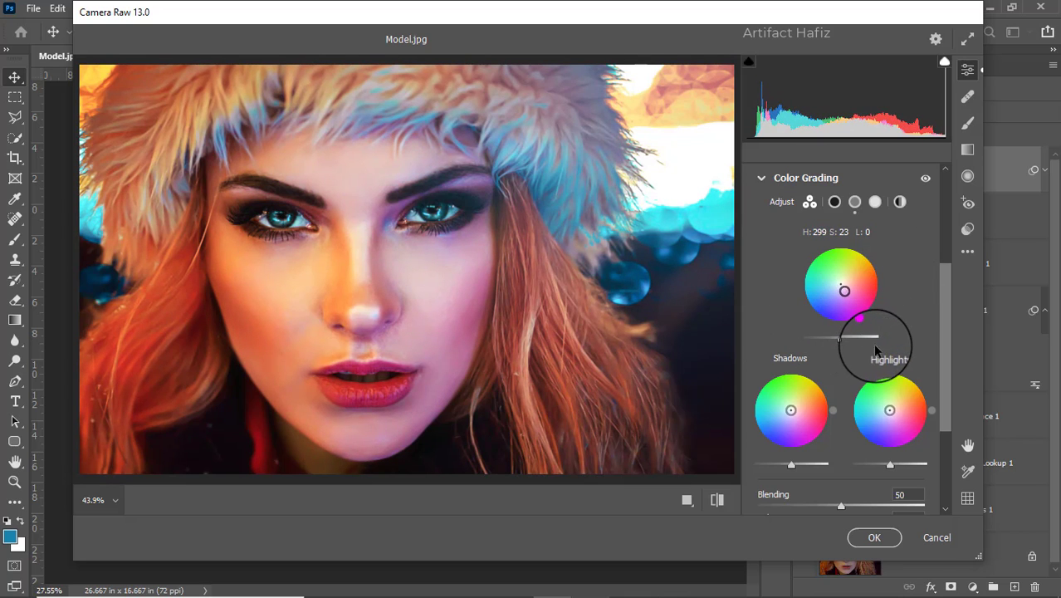
pyautogui.moveTo(845, 291); pyautogui.dragTo(842, 287)
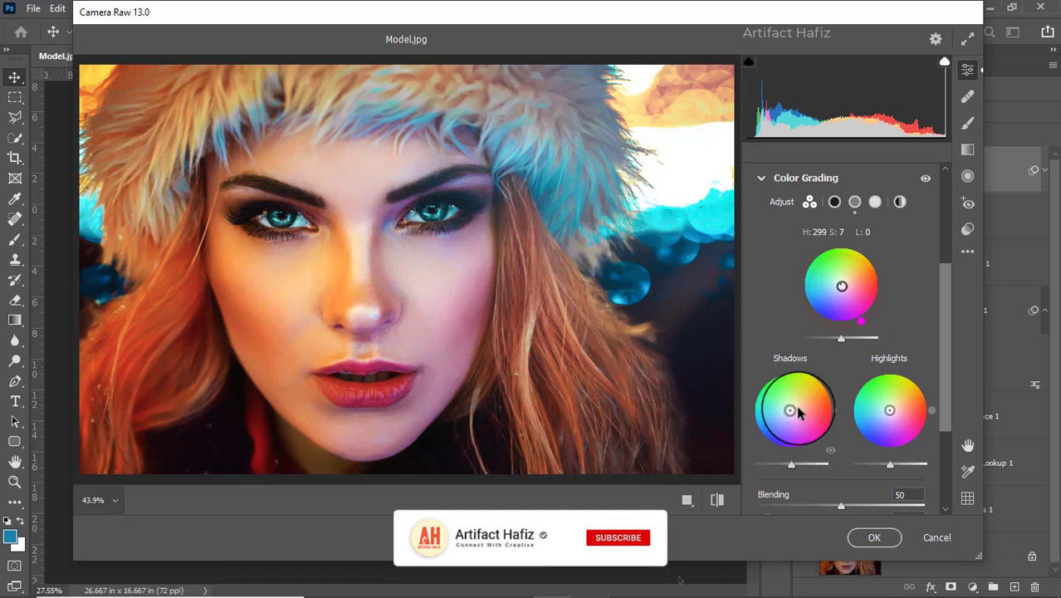
# Tint the shadows blue with hue 223 and saturation 13, and the highlights yellow with hue 68 and saturation 24
pyautogui.moveTo(797, 413); pyautogui.dragTo(741, 464)
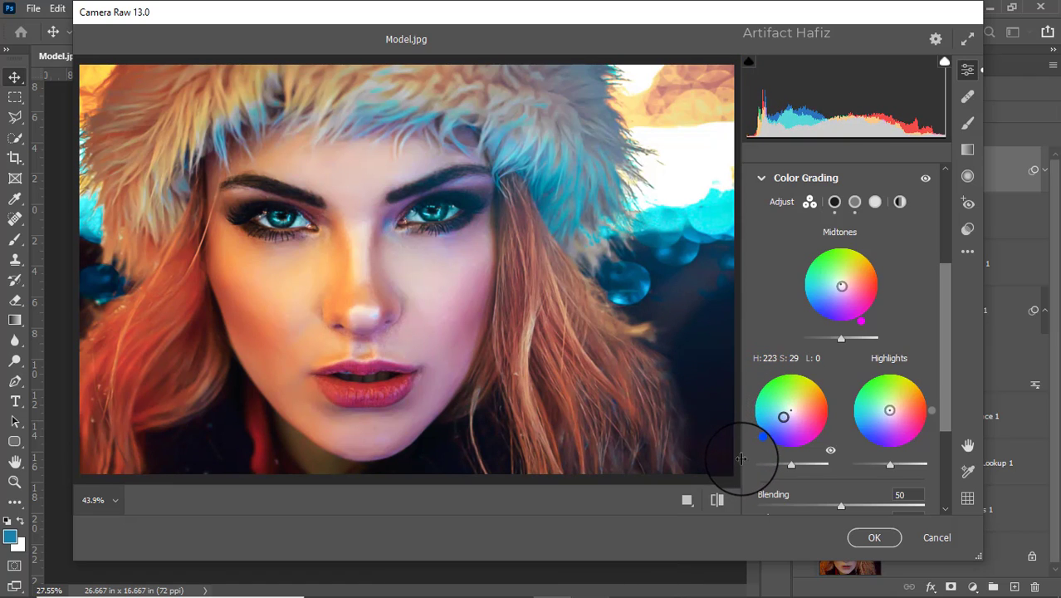
pyautogui.click(743, 459)
pyautogui.moveTo(783, 419); pyautogui.dragTo(787, 414)
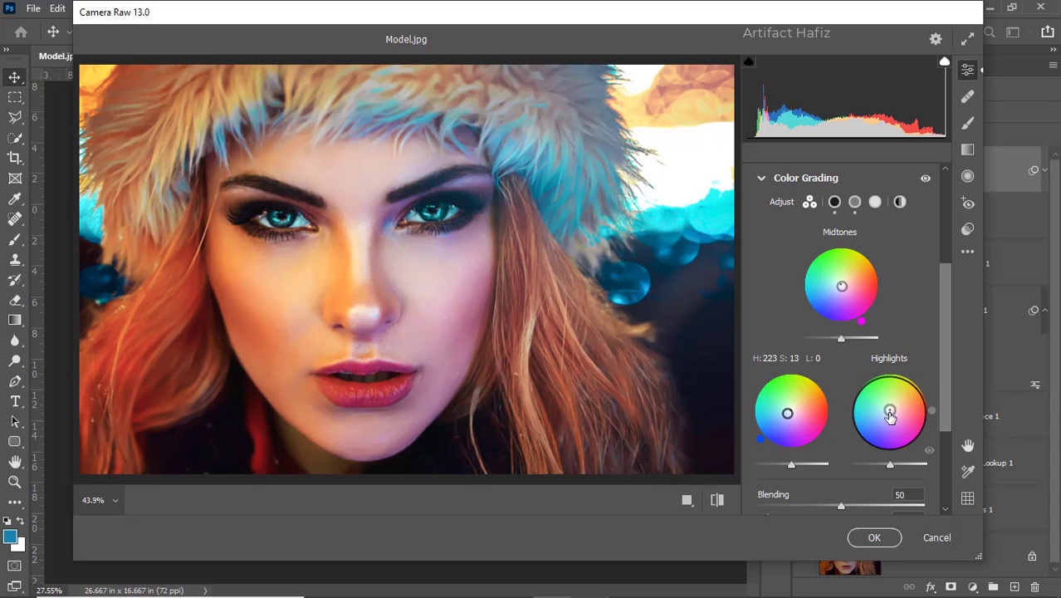
pyautogui.moveTo(890, 416); pyautogui.dragTo(895, 406)
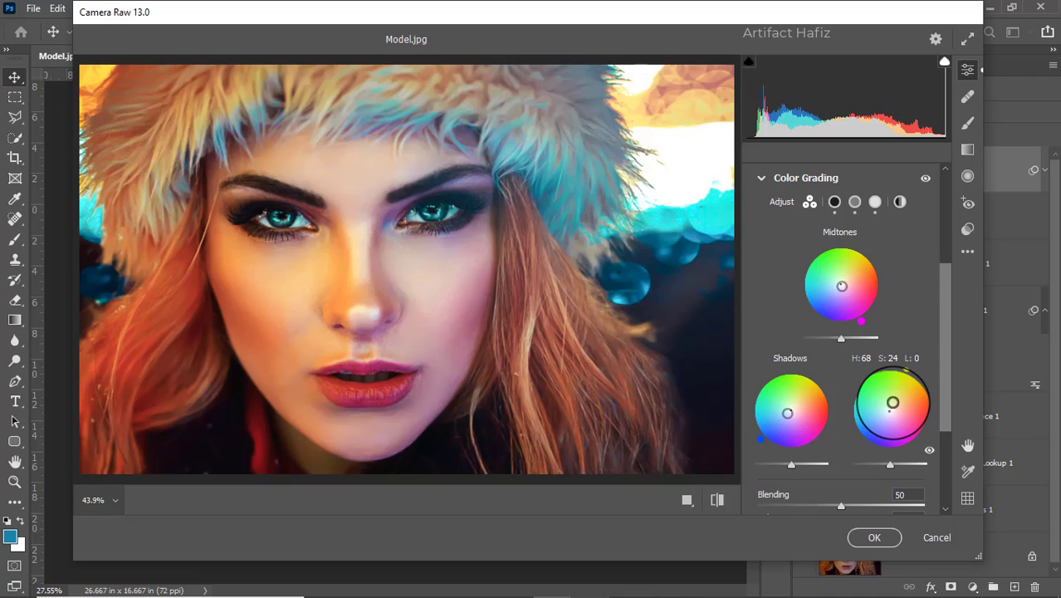
pyautogui.moveTo(893, 403); pyautogui.dragTo(892, 403)
# In Calibration, set the primaries' saturation to Red -10, Green +9 and Blue +13, and apply the Camera Raw Filter
pyautogui.scroll(-3, 895, 403)
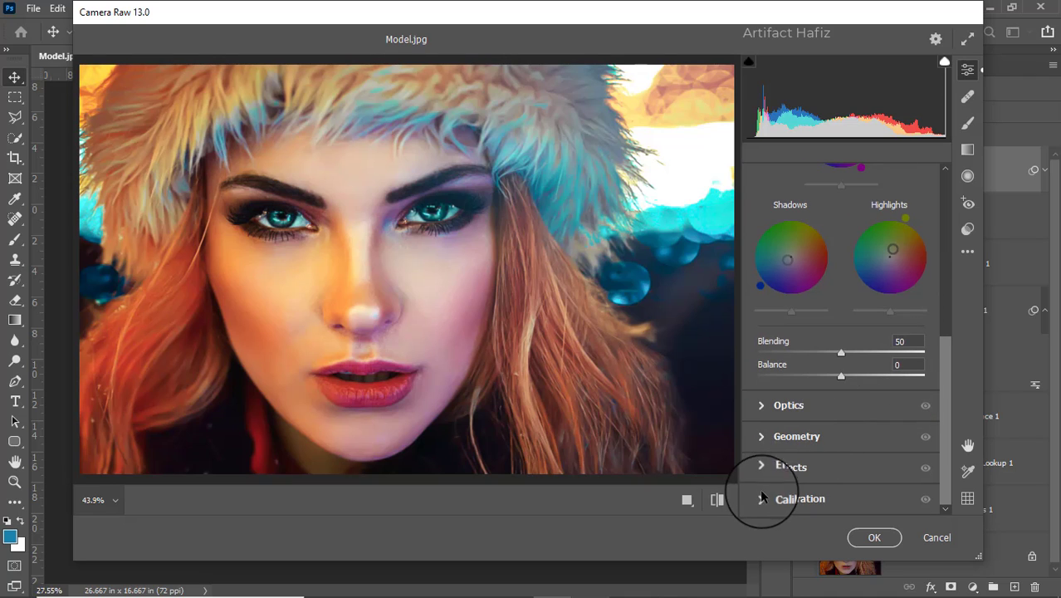
pyautogui.click(760, 499)
pyautogui.moveTo(841, 357); pyautogui.dragTo(833, 358)
pyautogui.moveTo(841, 429); pyautogui.dragTo(848, 429)
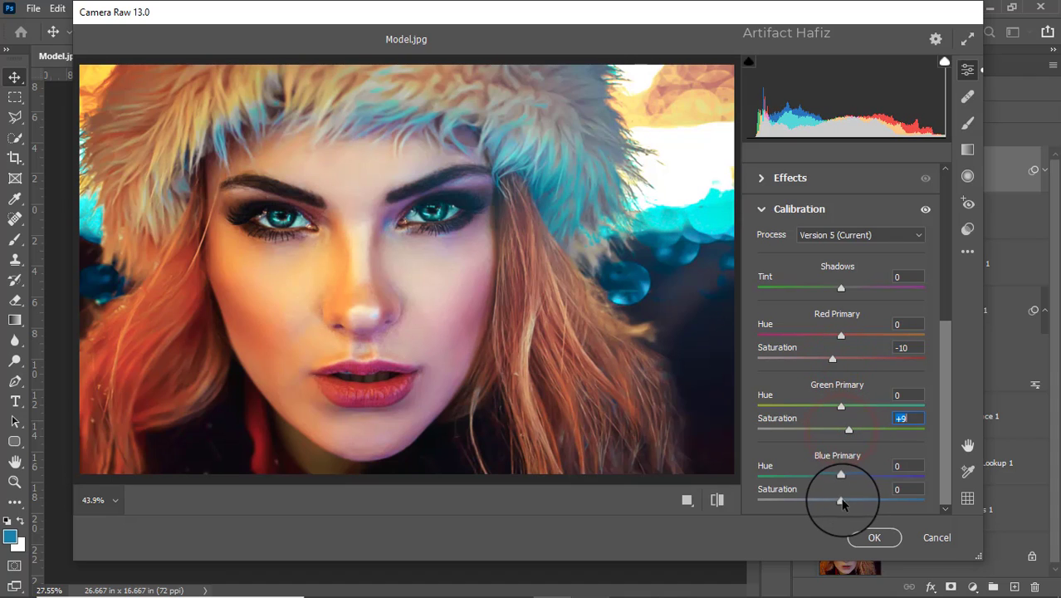
pyautogui.moveTo(844, 500); pyautogui.dragTo(850, 503)
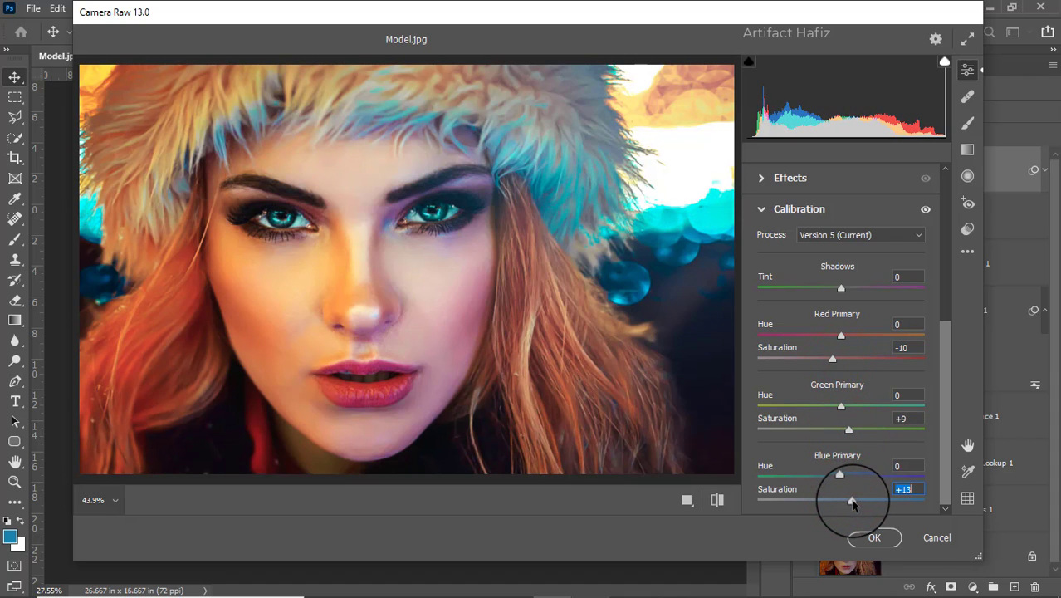
pyautogui.click(873, 539)
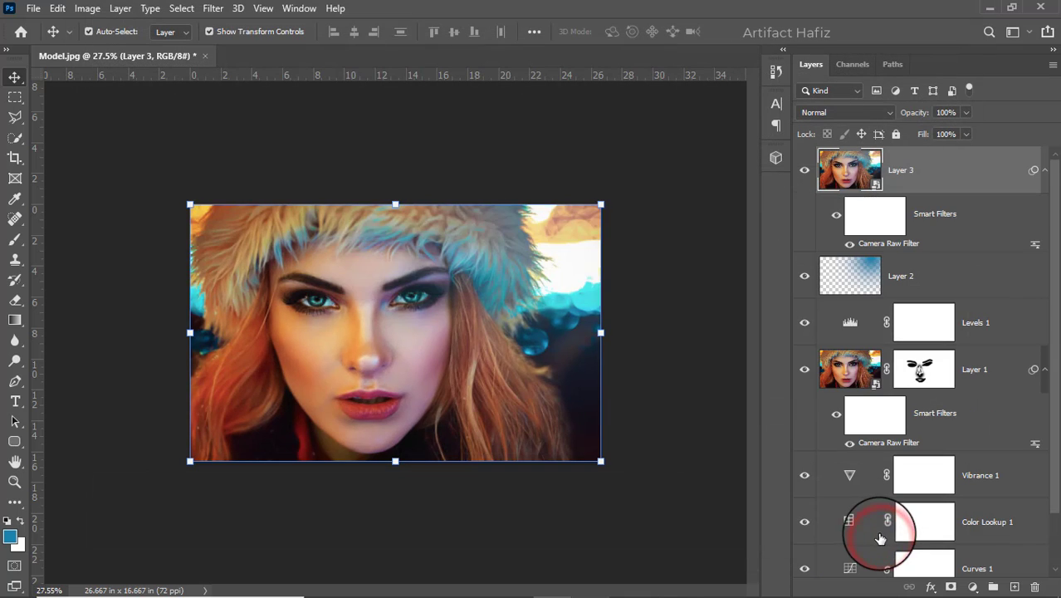
# Compare the original portrait with the graded result by toggling the visibility of all layers except Background
pyautogui.scroll(-2, 914, 362)
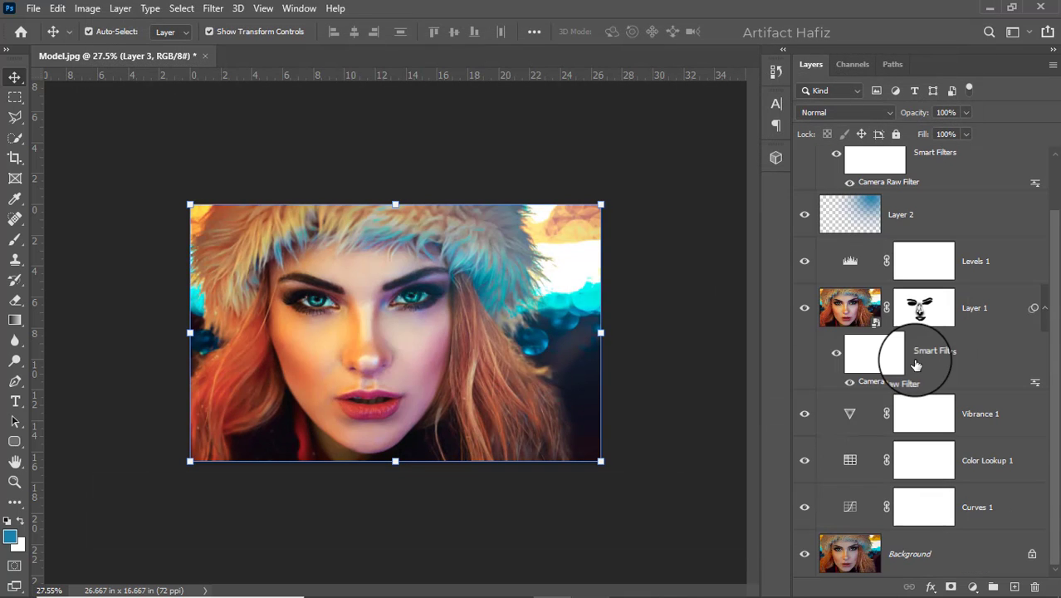
pyautogui.keyDown('alt'); pyautogui.click(803, 554); pyautogui.keyUp('alt')
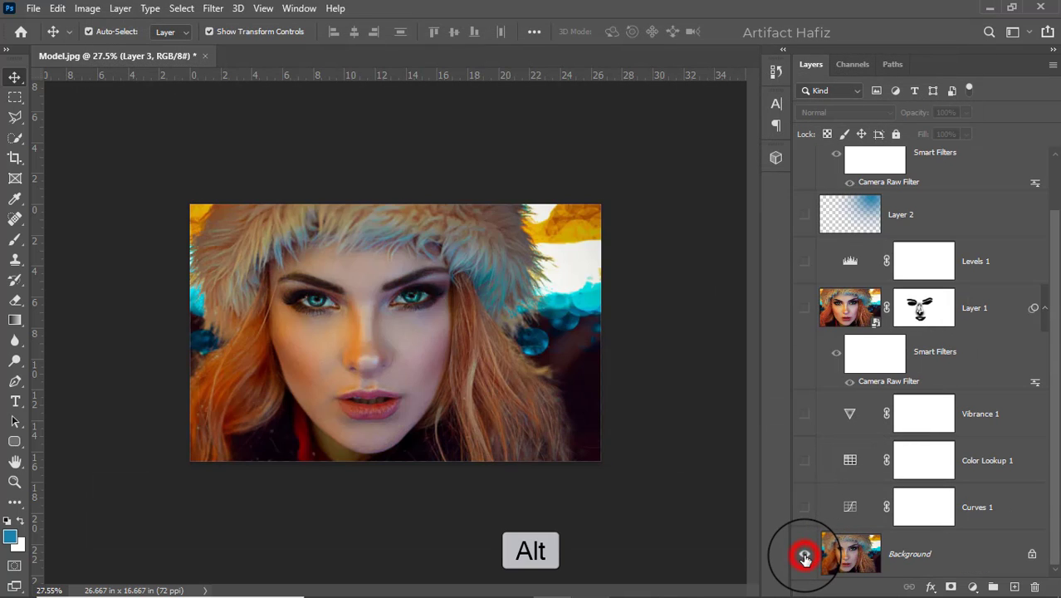
pyautogui.keyDown('alt'); pyautogui.click(804, 556); pyautogui.keyUp('alt')
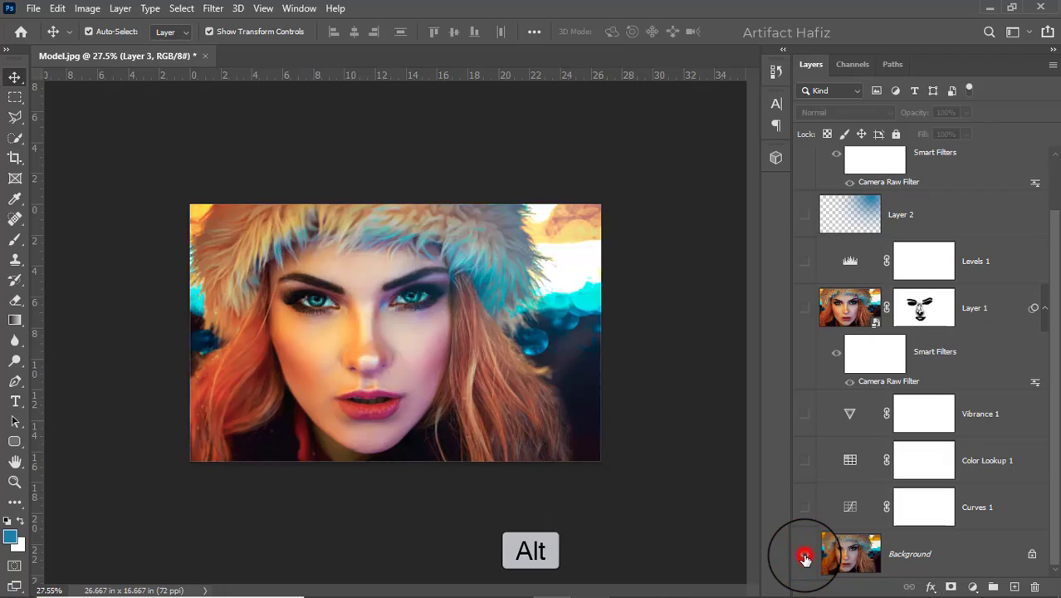
pyautogui.keyDown('alt'); pyautogui.click(804, 556); pyautogui.keyUp('alt')
pyautogui.keyDown('alt'); pyautogui.click(805, 557); pyautogui.keyUp('alt')
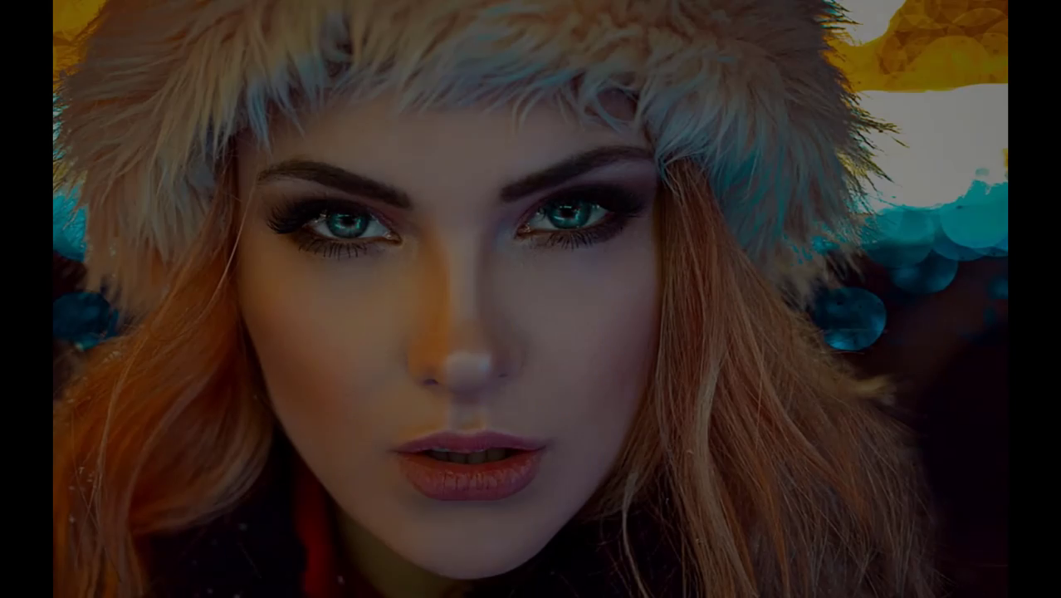